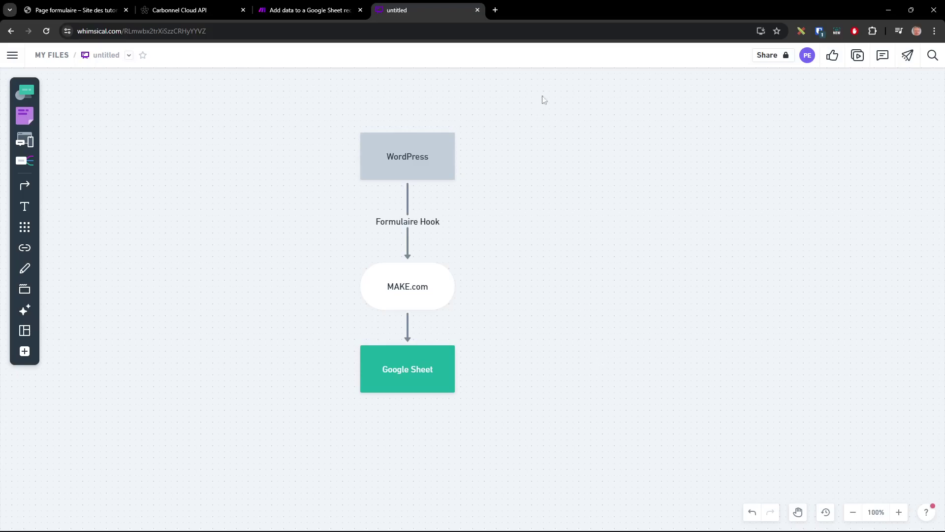
Start a single run of the Make scenario, then place the form page beside the Google Sheet
left_click(91, 10)
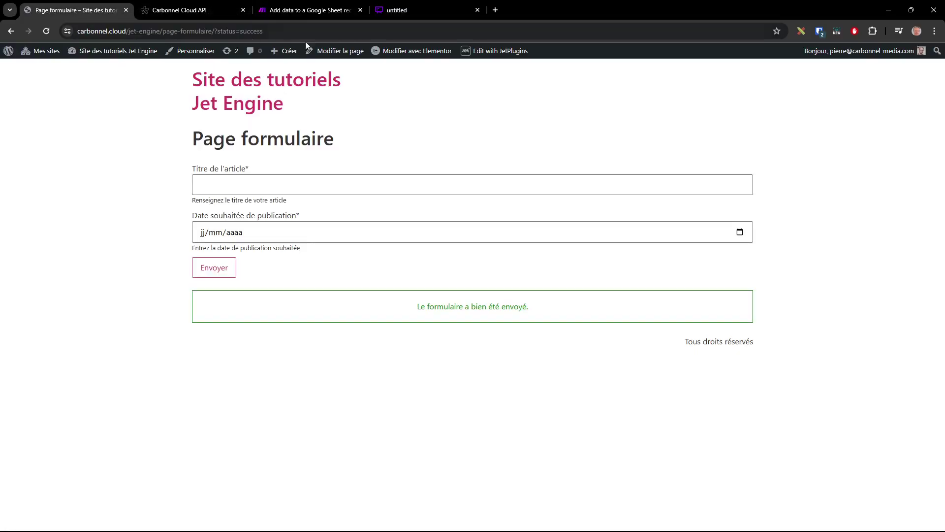
left_click(306, 10)
left_click(60, 464)
left_click(80, 11)
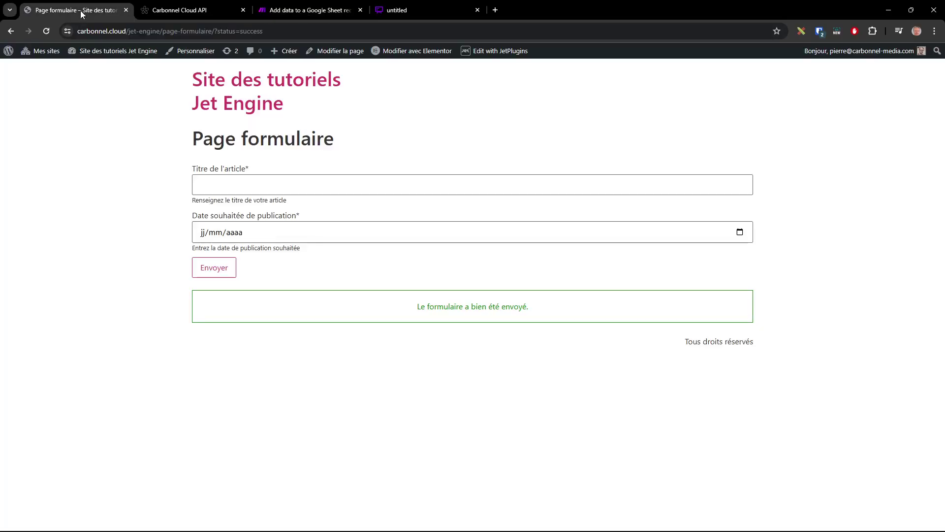
key("super+Down")
key("super+Left")
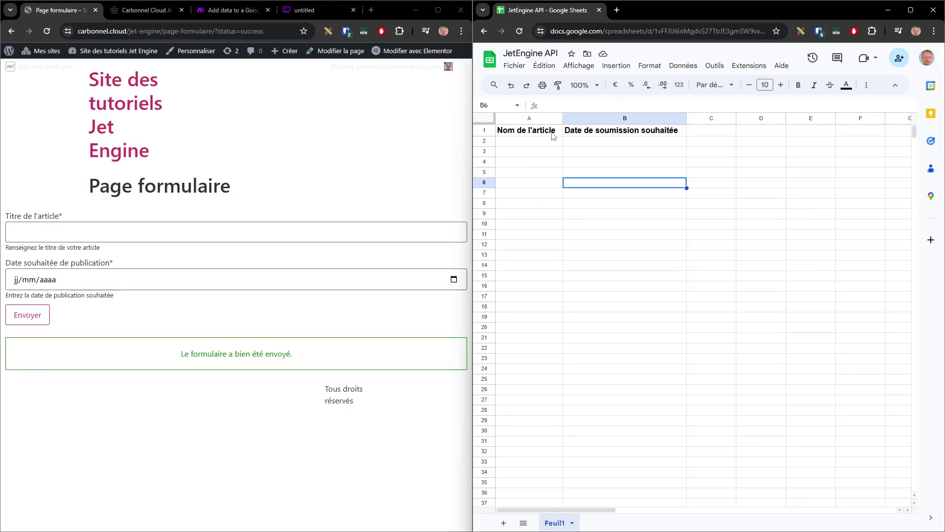
Submit the article form with title 'Un bel été' and publication date 26/05/2024
left_click(88, 231)
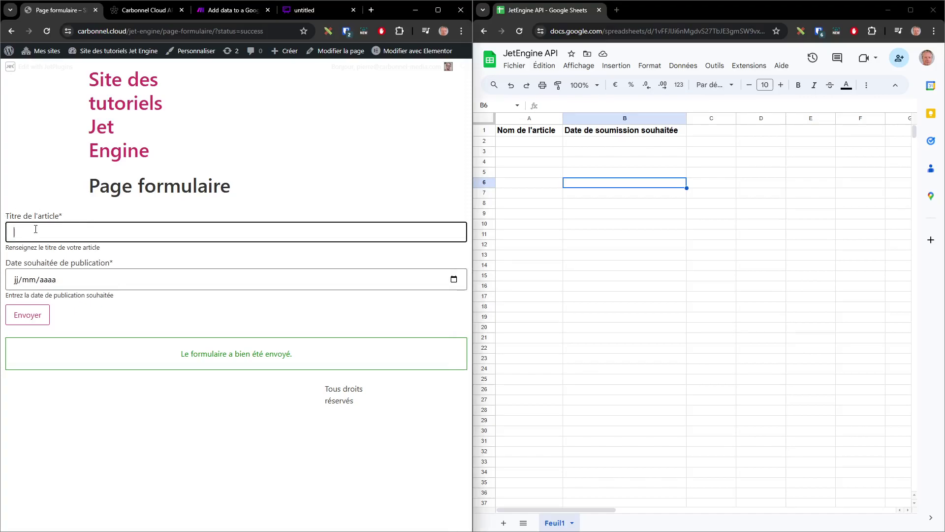
type("Un bel été")
left_click(454, 279)
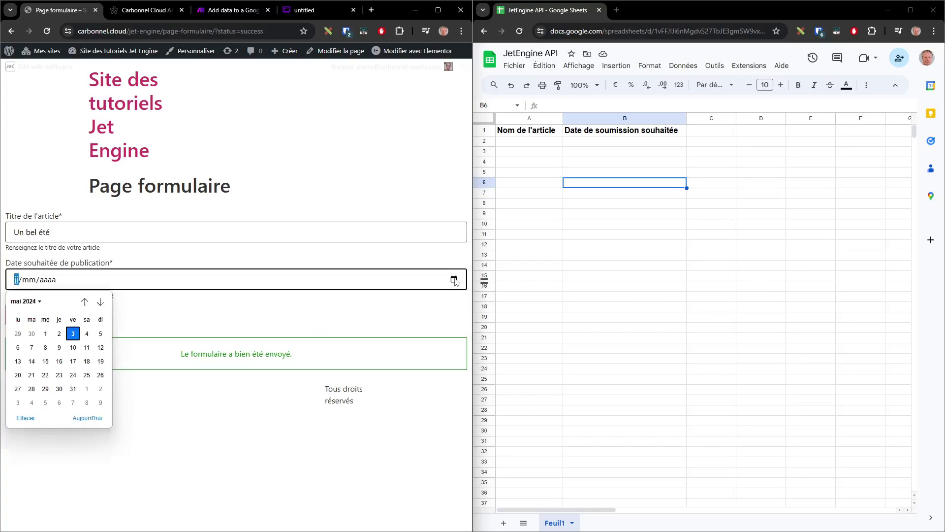
left_click(100, 375)
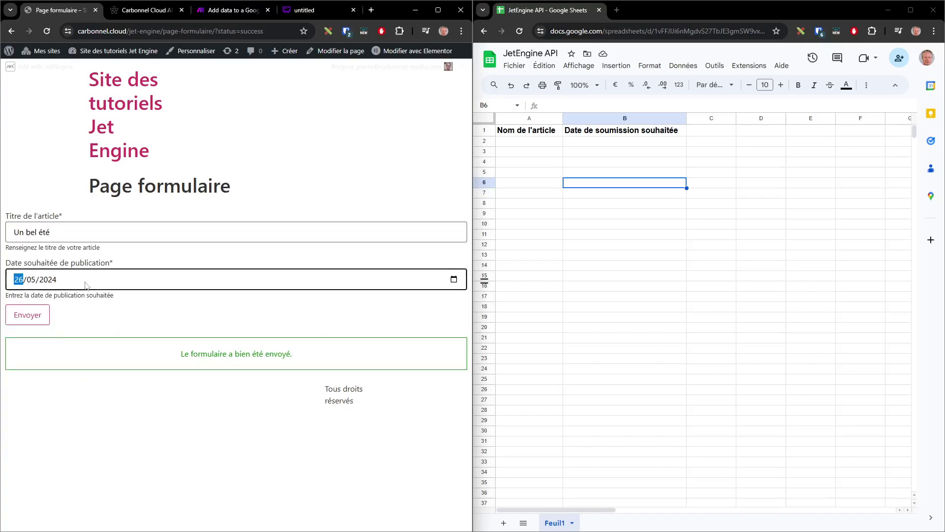
left_click(31, 321)
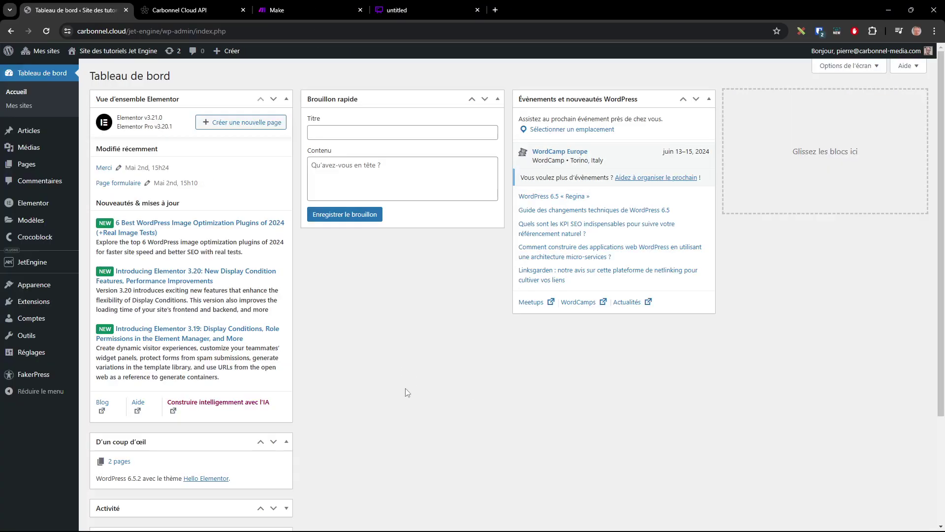
In JetEngine Forms, delete Formulaire article's Call a Webhook notification and add a new notification
mouse_move(32, 266)
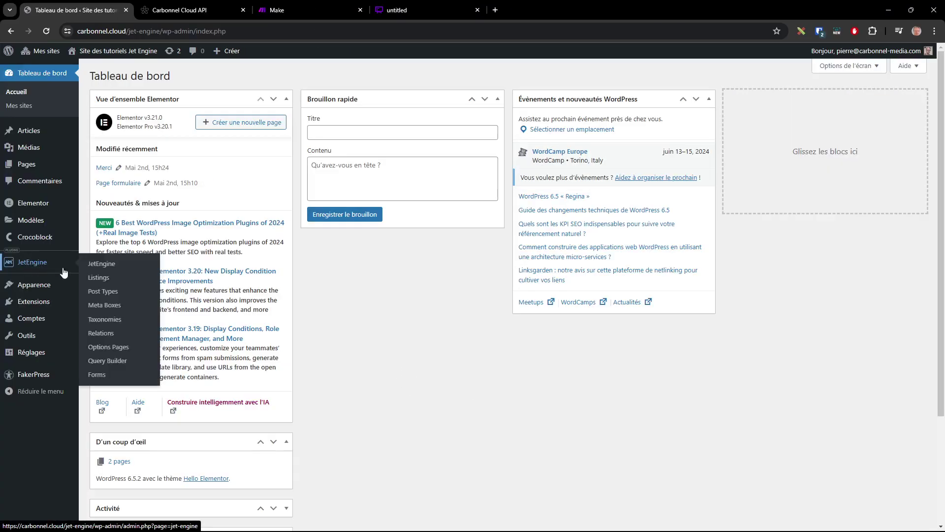
left_click(96, 375)
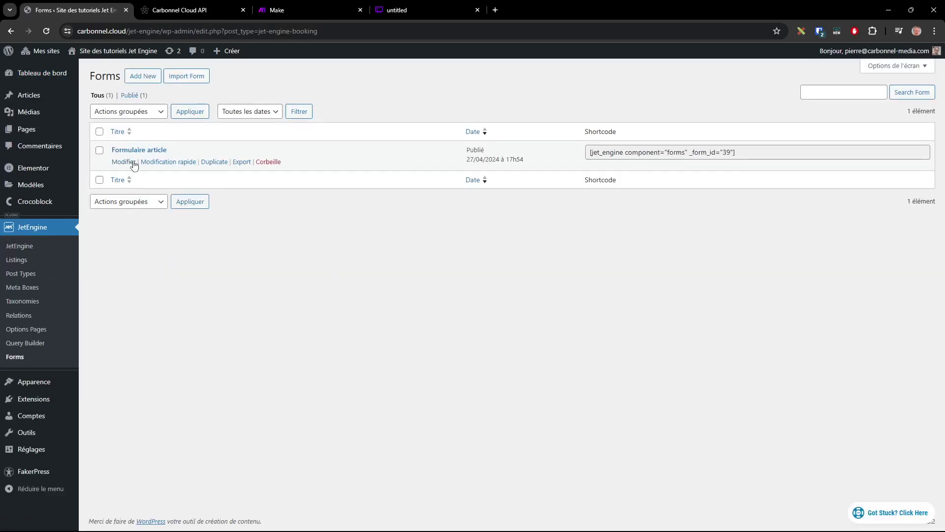
left_click(124, 162)
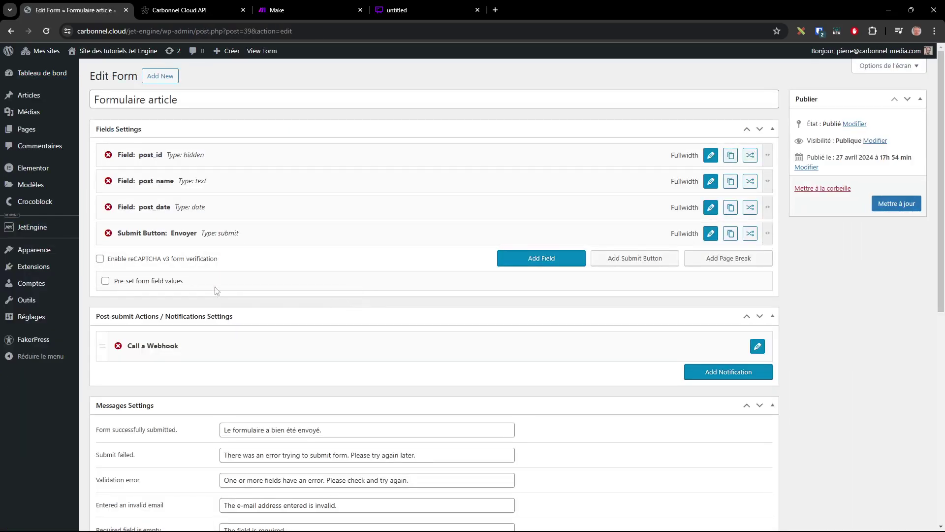
left_click(118, 346)
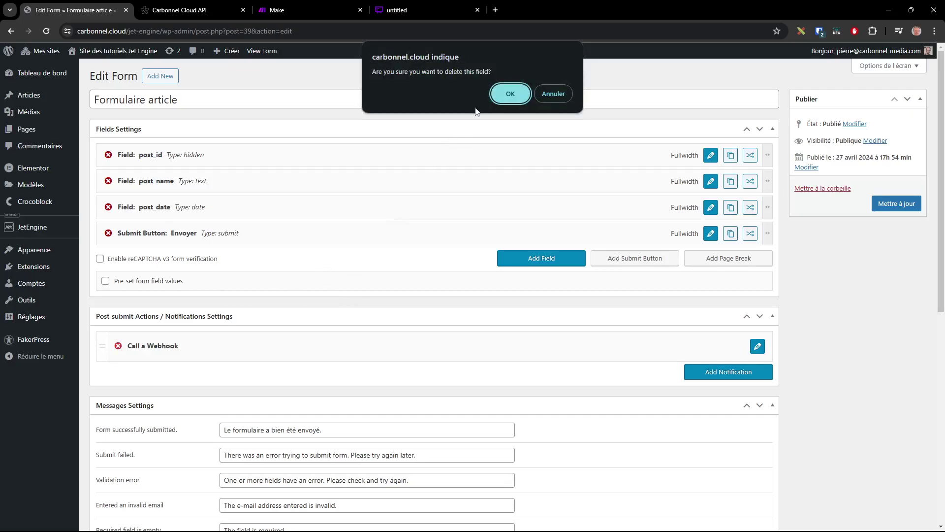
left_click(494, 97)
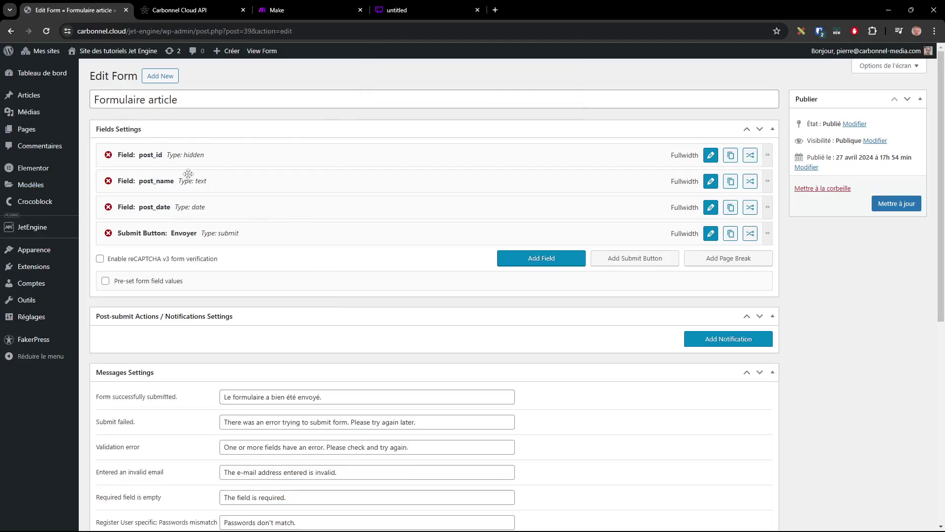
left_click(727, 338)
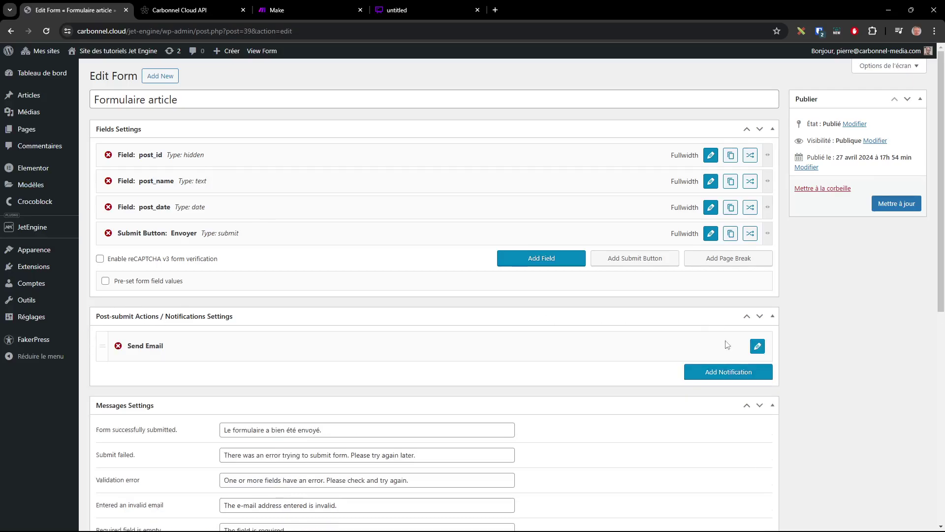
Set the new notification's type to Call a Webhook and place the cursor in its empty Webhook URL field
left_click(758, 346)
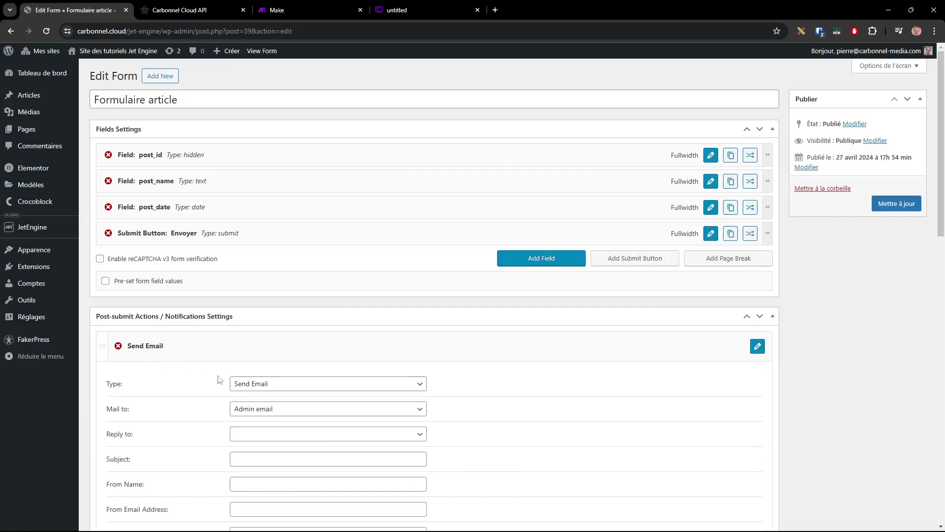
left_click(290, 385)
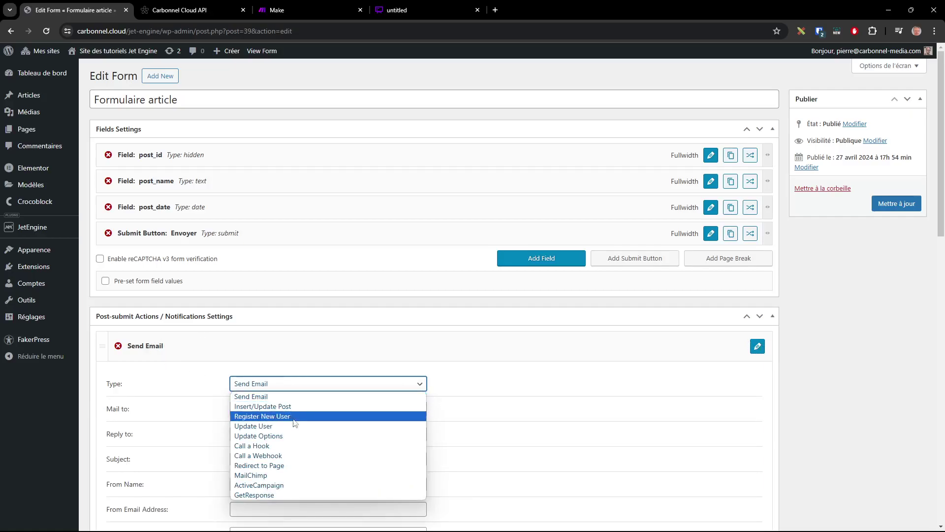
left_click(286, 446)
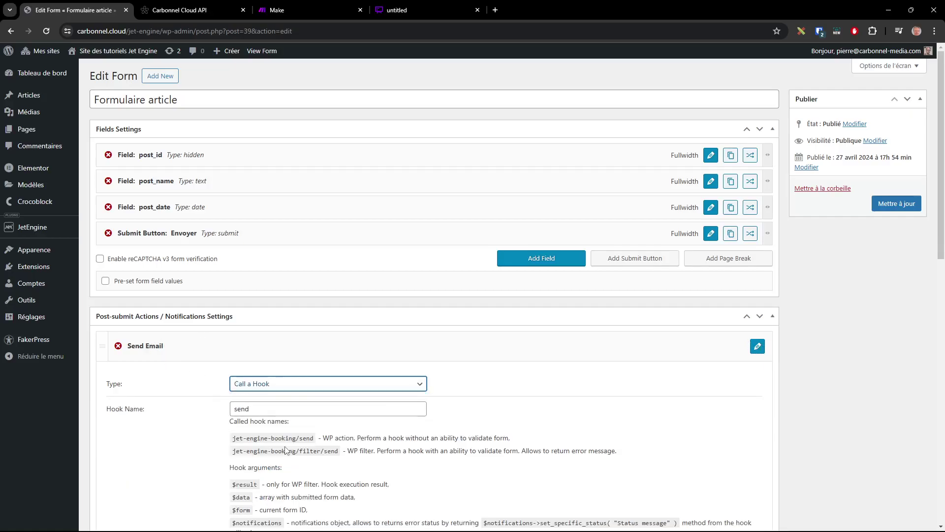
left_click(344, 388)
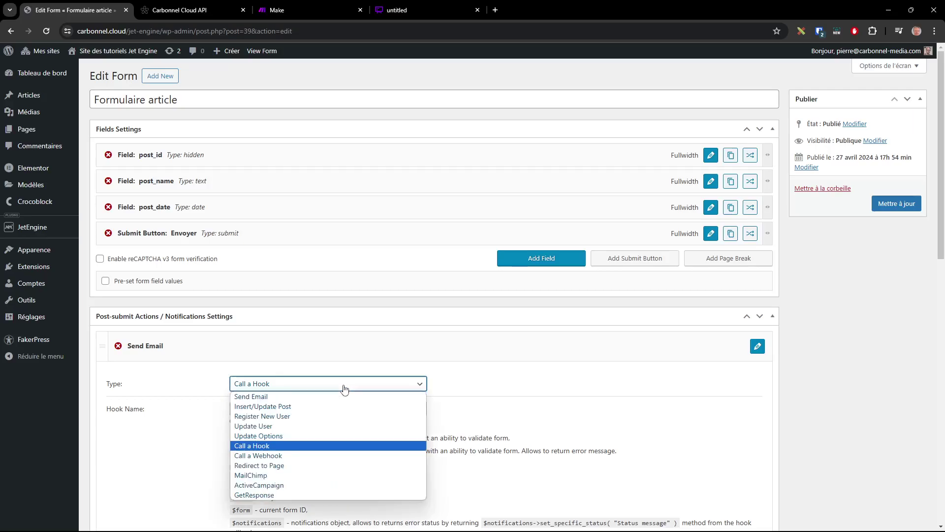
left_click(306, 457)
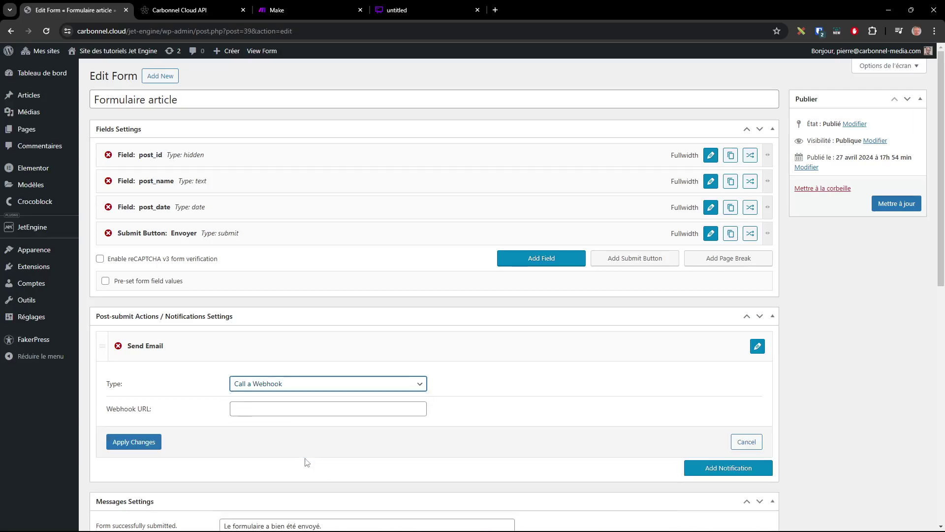
left_click(314, 386)
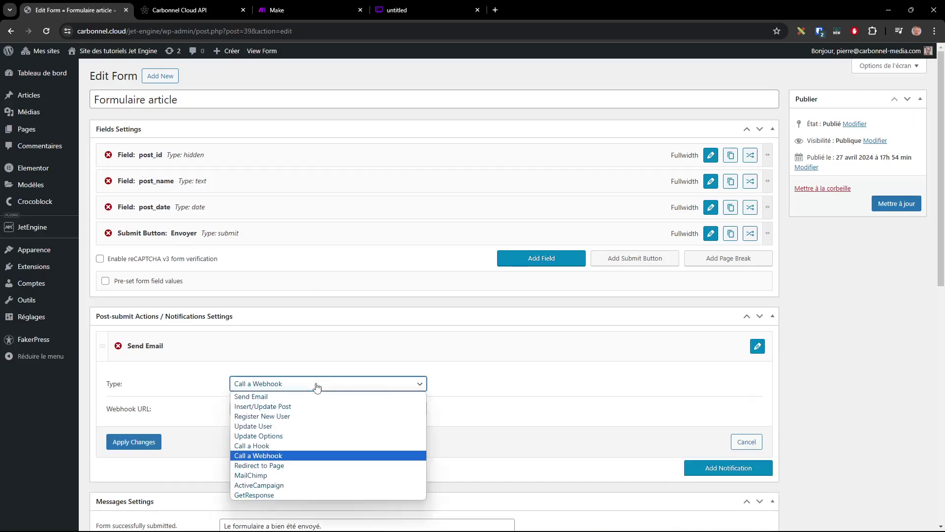
left_click(288, 455)
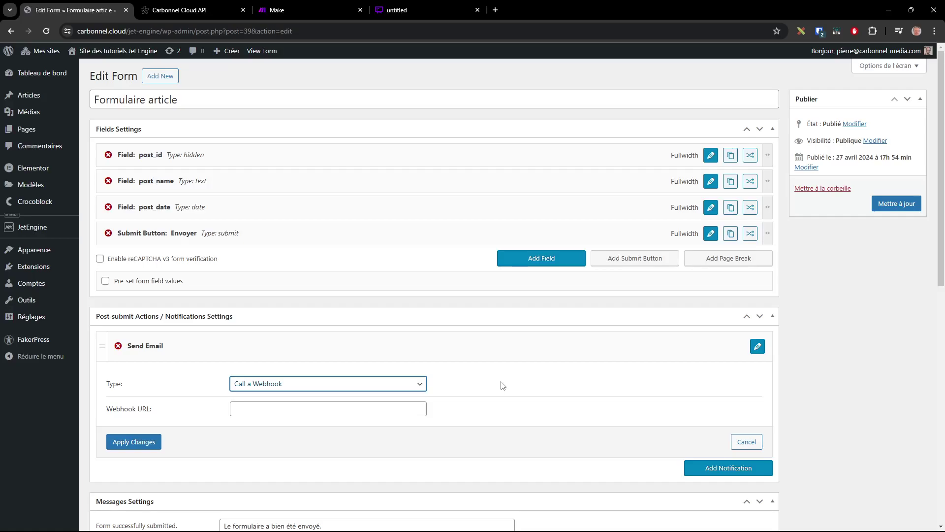
left_click(237, 409)
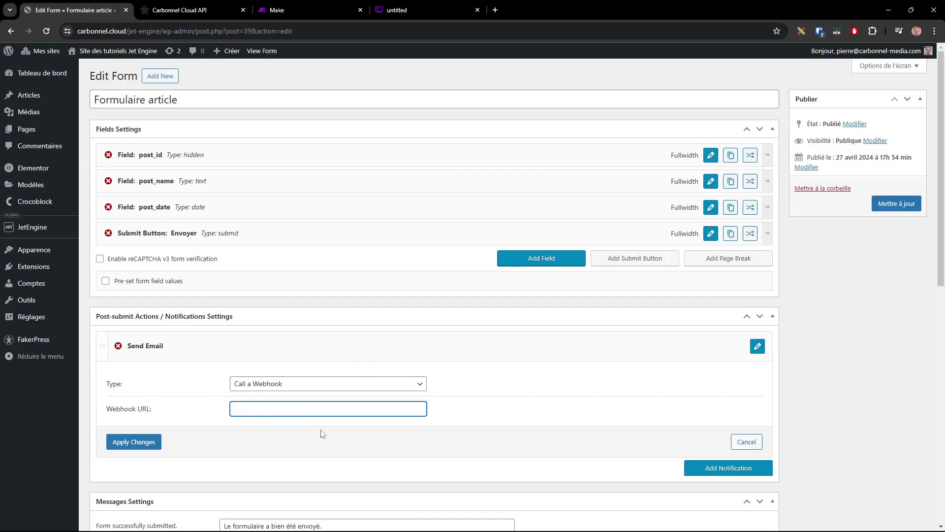
In Make, create a new scenario with a Custom webhook trigger, found by searching 'web'
left_click(285, 10)
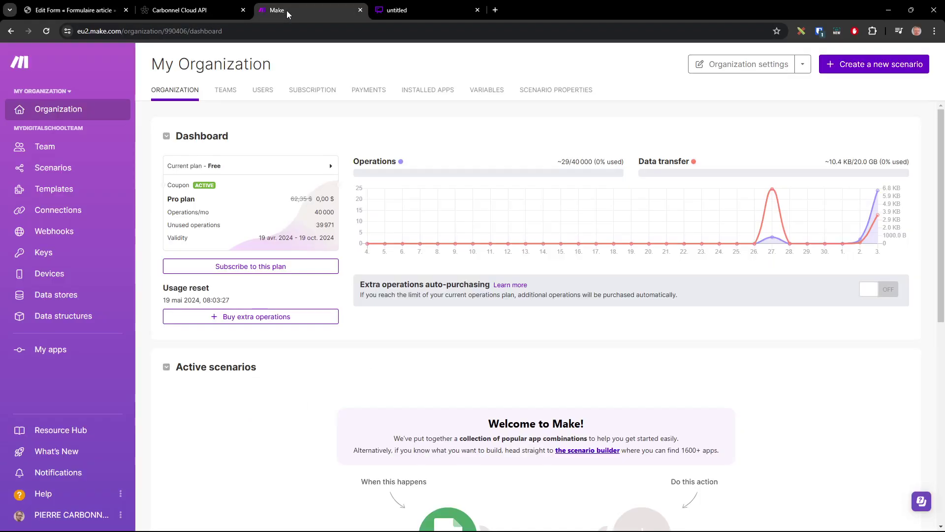
left_click(48, 171)
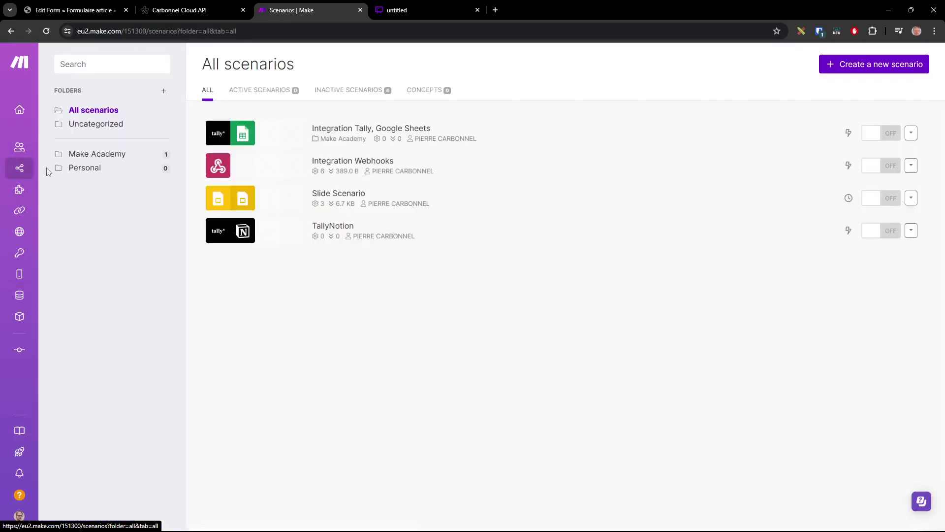
left_click(860, 68)
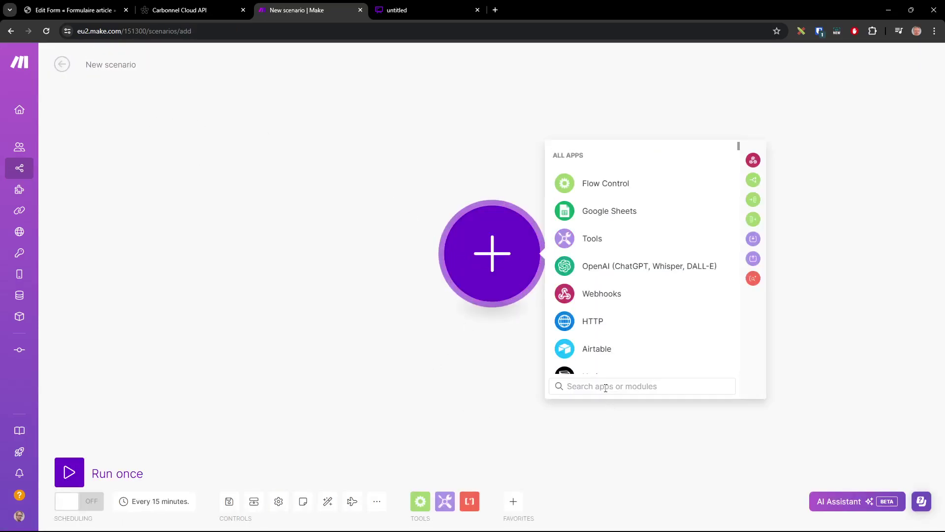
type("web")
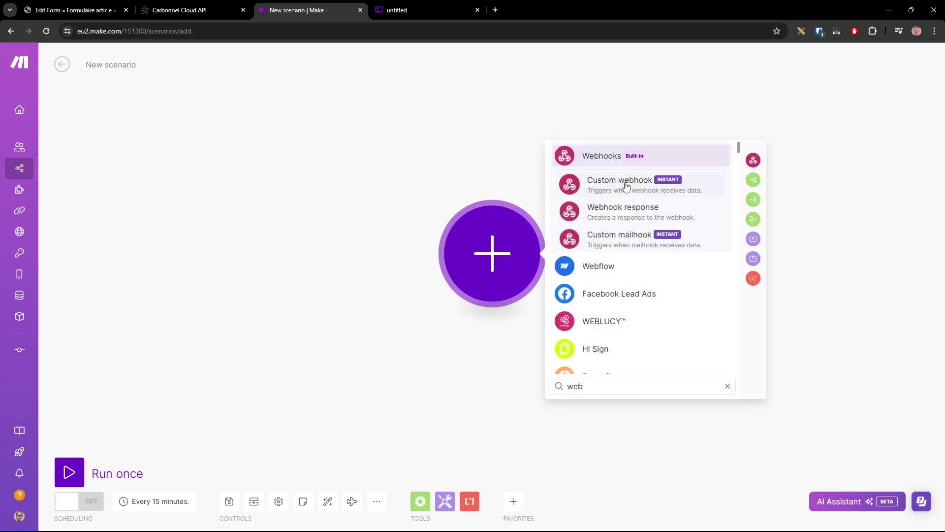
left_click(626, 186)
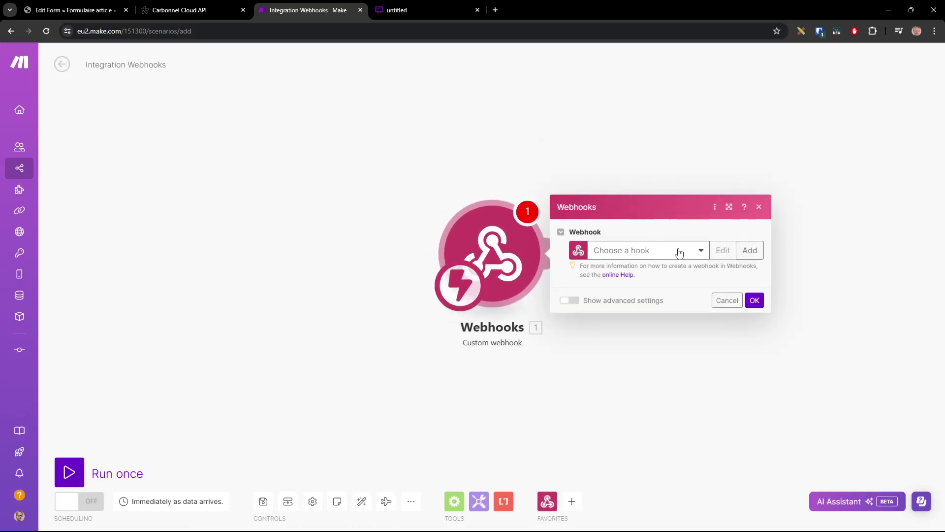
Create and save a new webhook, then copy its full address for WordPress
left_click(750, 251)
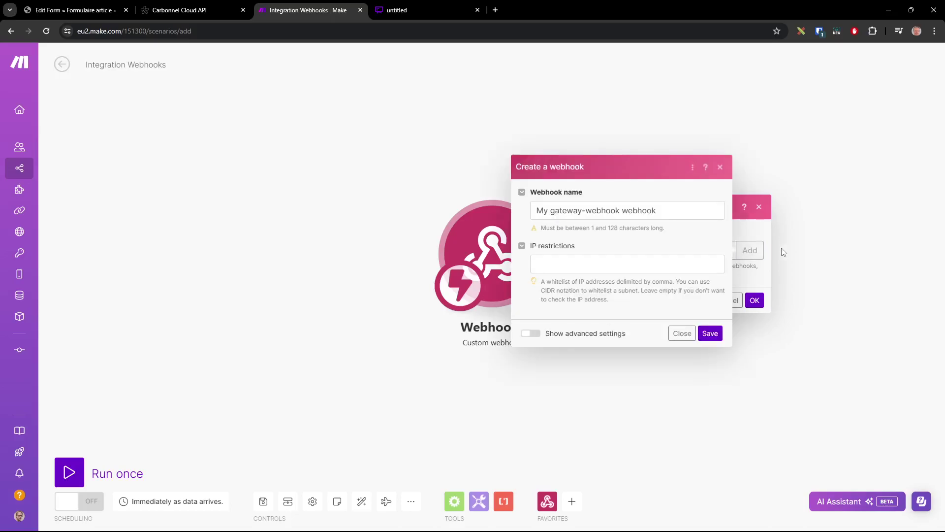
left_click(710, 333)
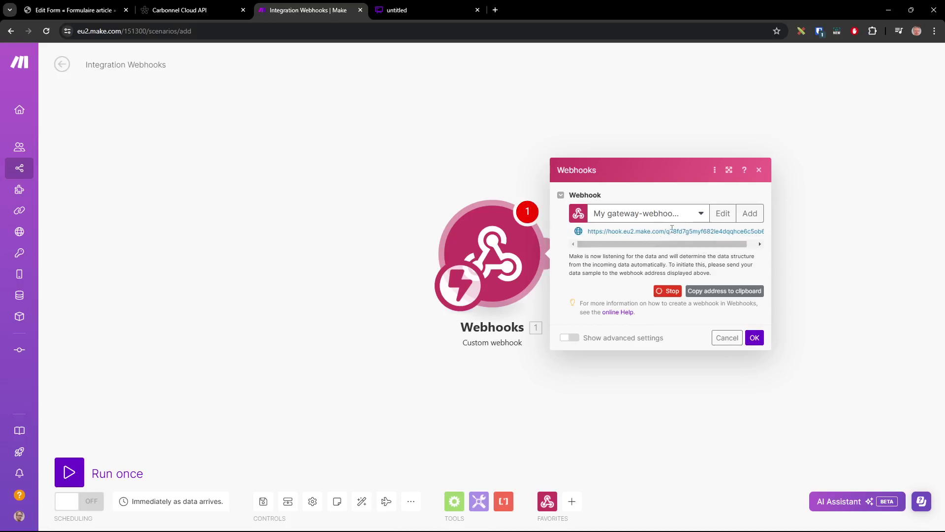
triple_click(679, 231)
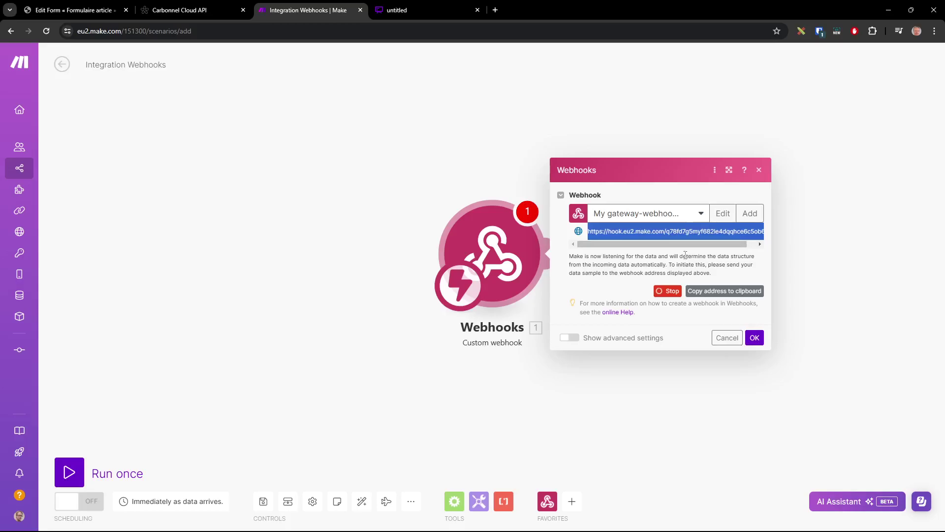
left_click(100, 11)
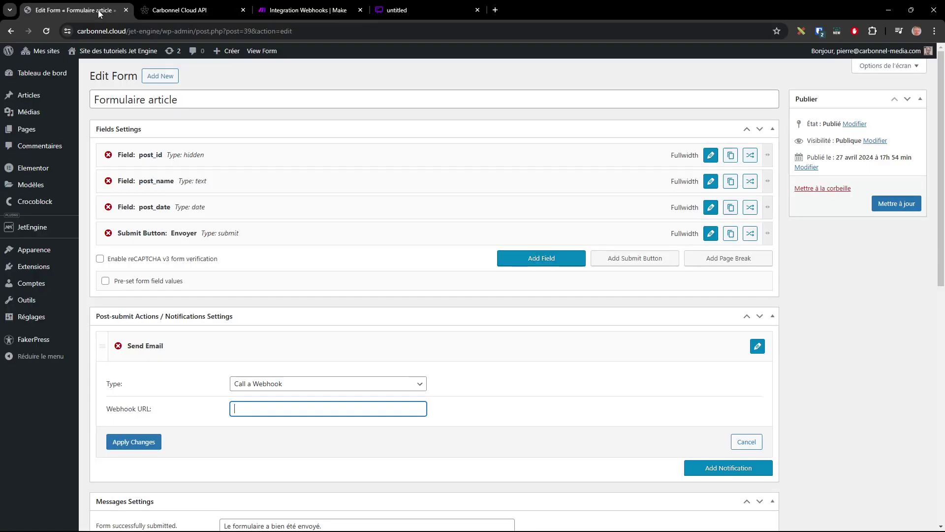
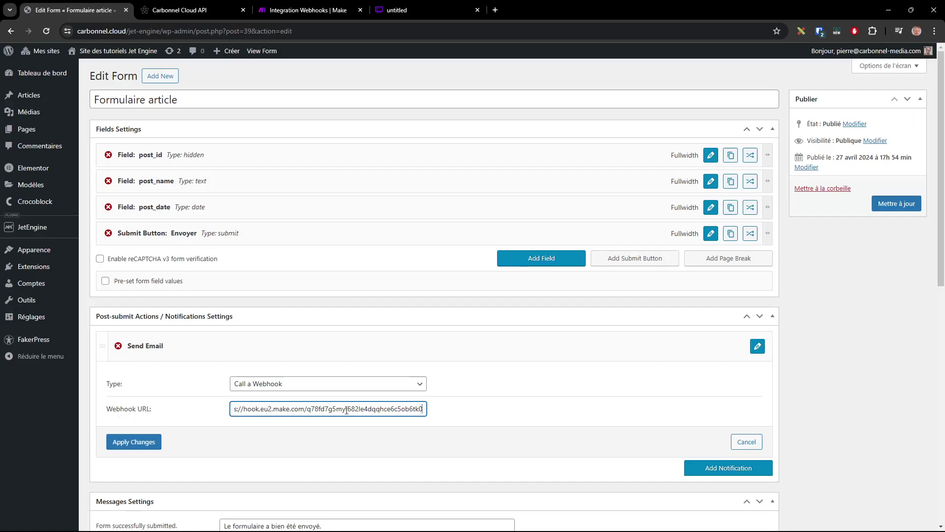
Paste the Make hook address into Webhook URL, apply it, update the form, and verify the URL
left_click(142, 447)
left_click(901, 204)
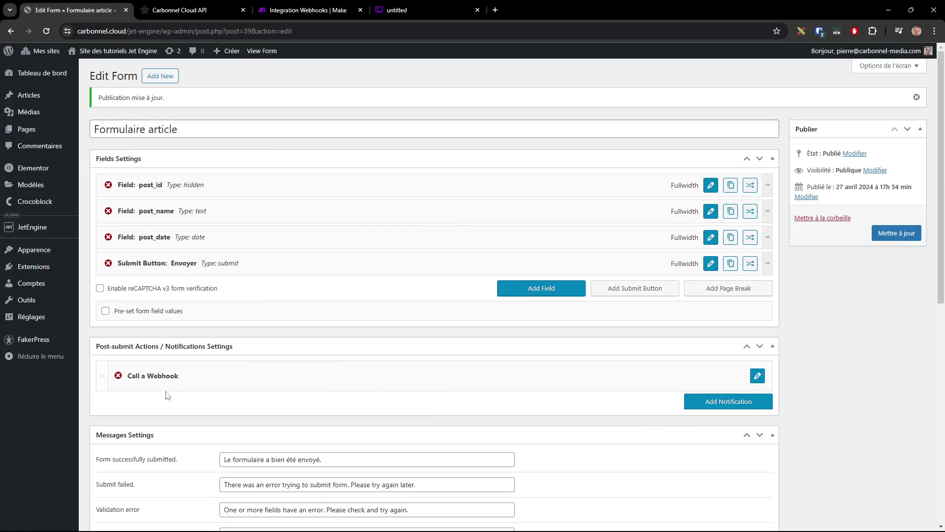
left_click(296, 376)
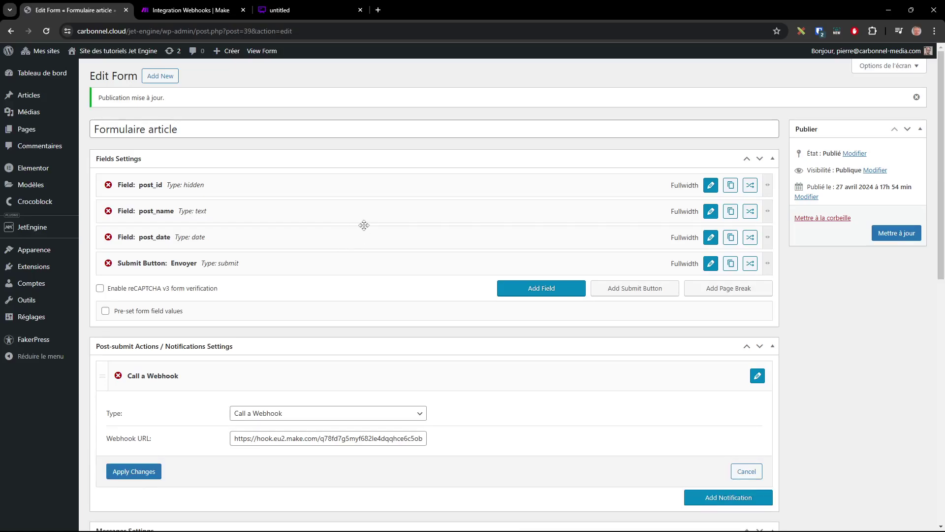
left_click(215, 11)
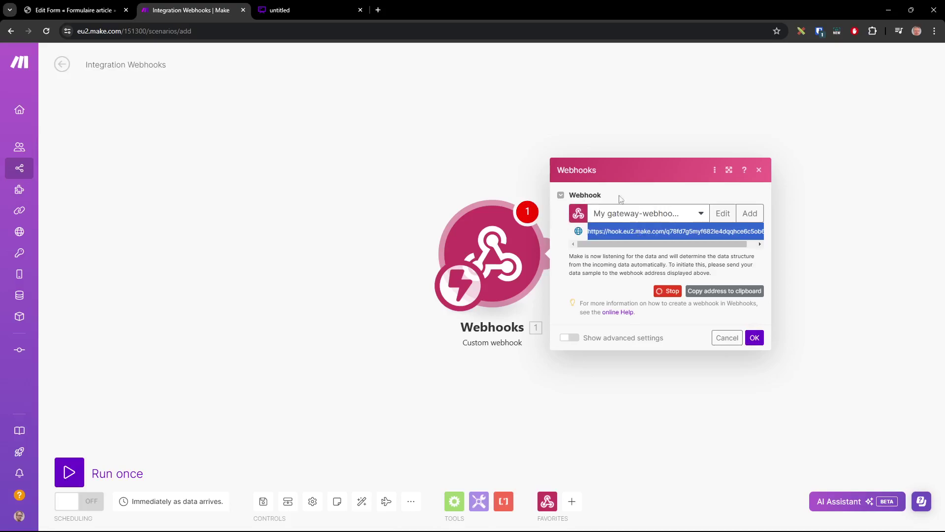
Confirm the Webhooks dialog with OK, leaving the custom webhook trigger alone on the canvas
left_click(755, 338)
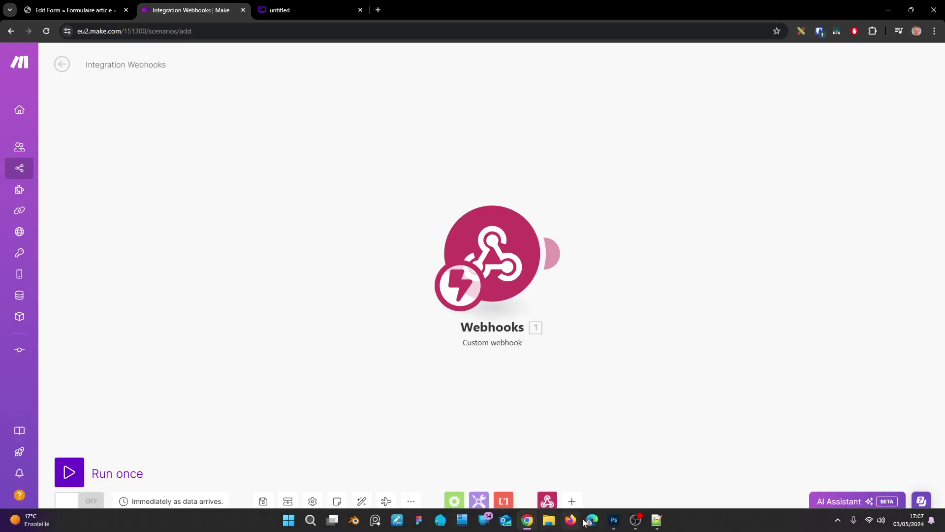
Clear the sample values from cells A2 and B2 of the JetEngine API sheet, keeping the column titles
mouse_move(527, 520)
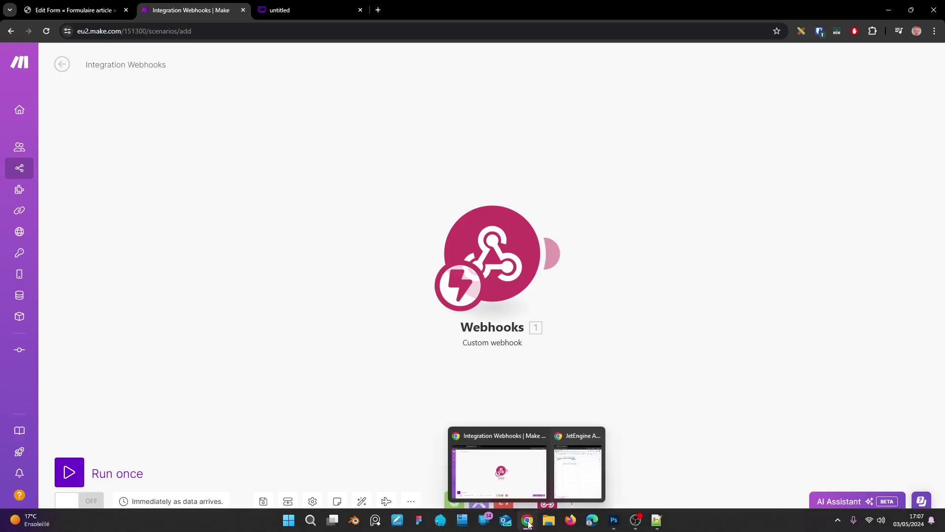
left_click(572, 475)
double_click(699, 10)
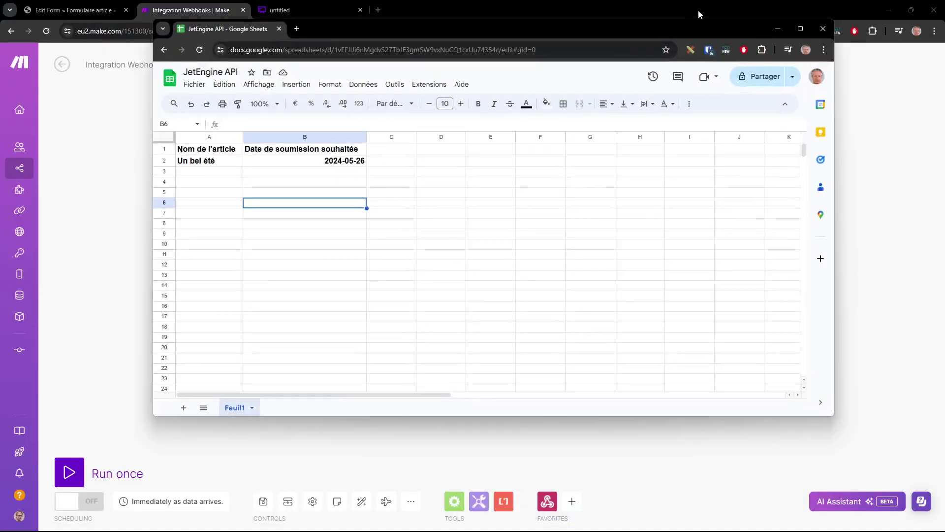
left_click(210, 162)
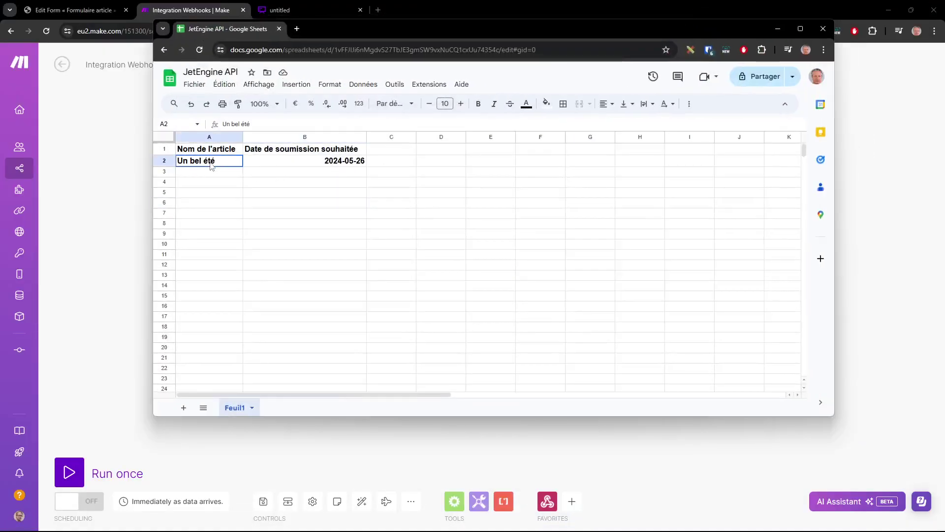
key("Delete")
left_click(352, 162)
key("Delete")
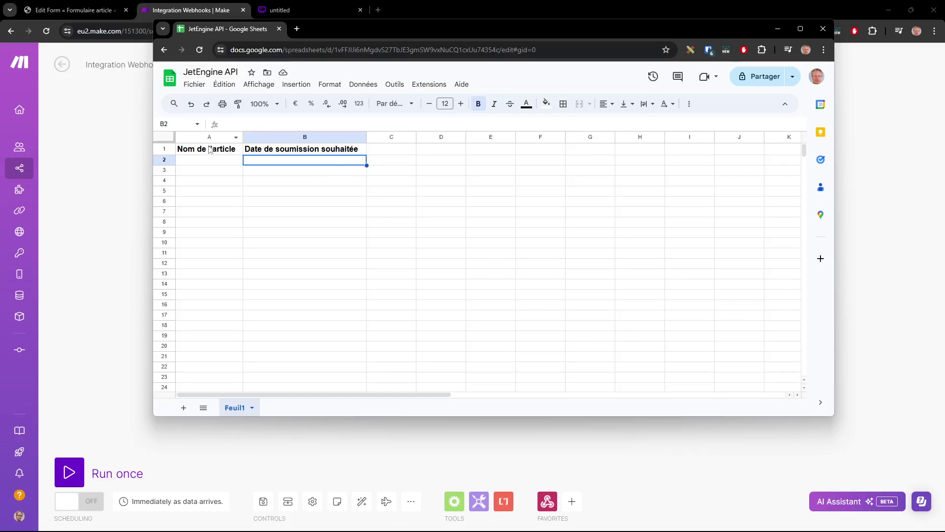
left_click(229, 152)
left_click(290, 152)
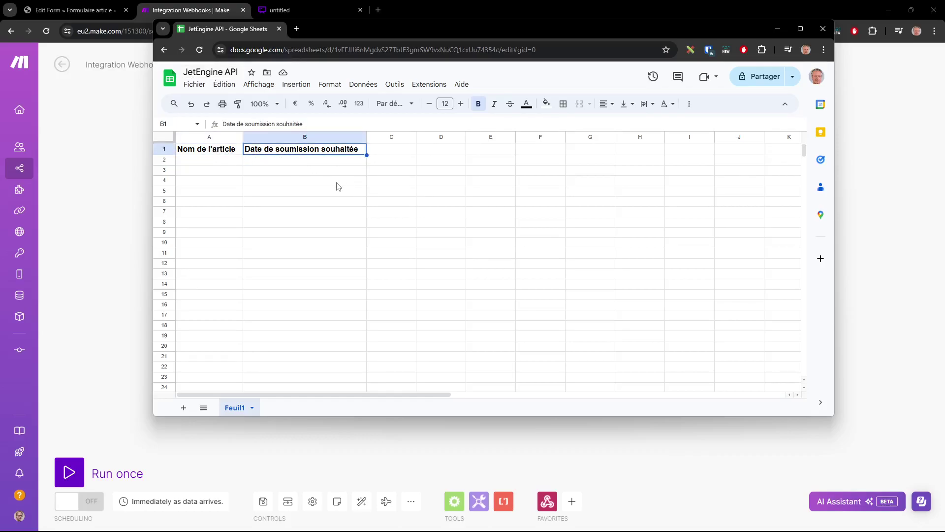
left_click(90, 151)
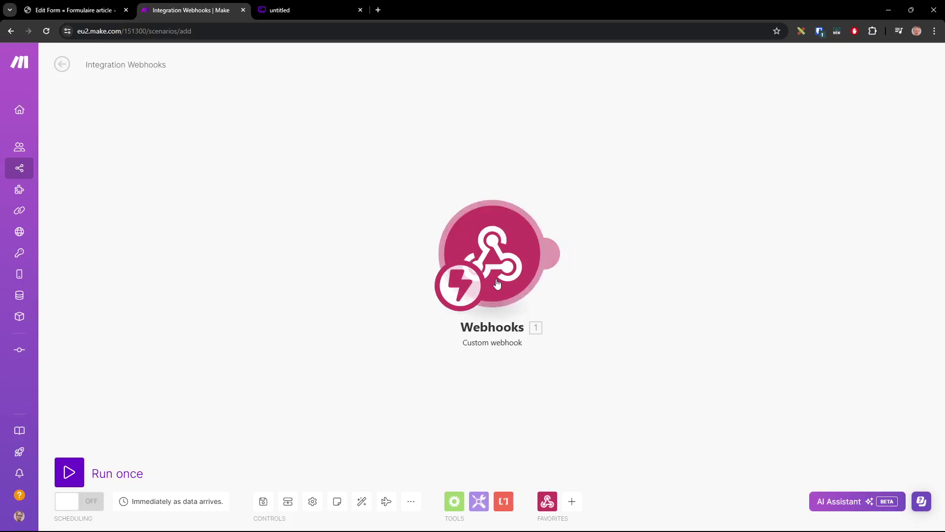
Run the Make scenario once so the webhook waits for data, then return to WordPress
left_click(69, 471)
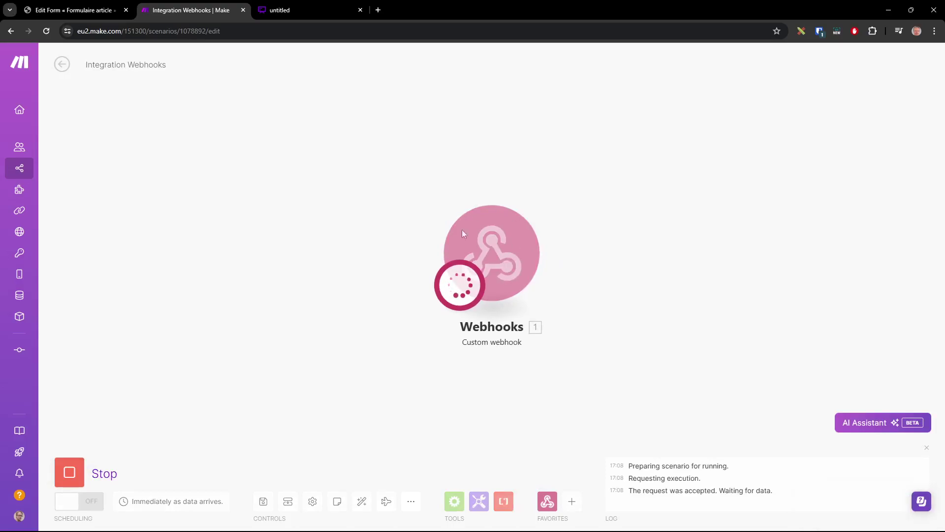
left_click(78, 11)
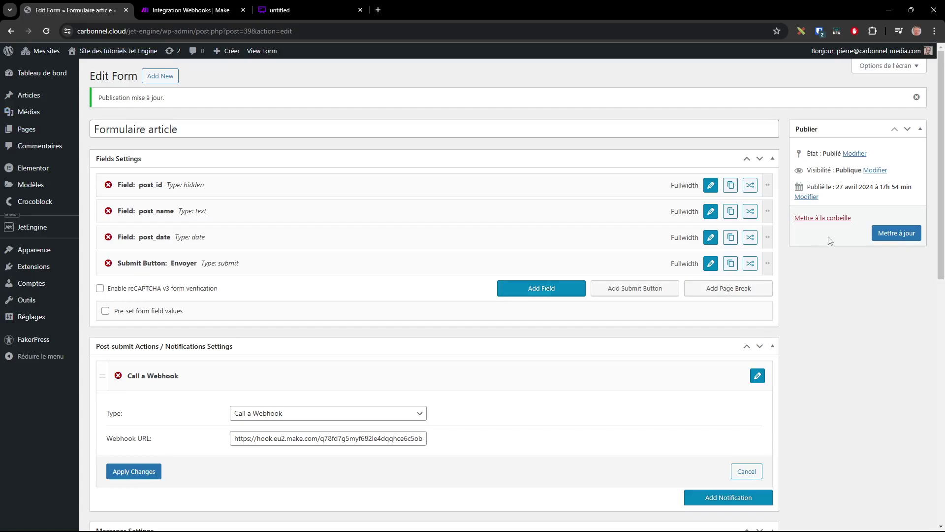
View Page formulaire from the Toutes les pages list
mouse_move(30, 129)
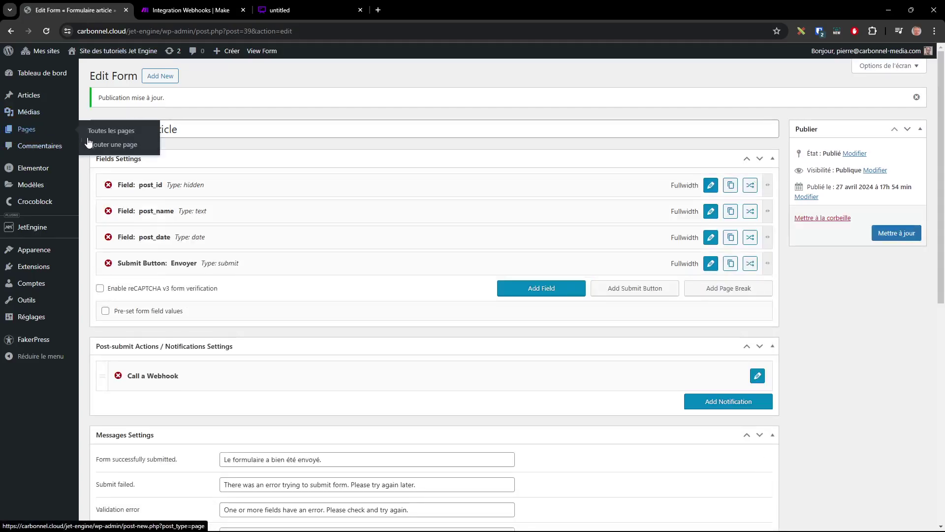
left_click(112, 136)
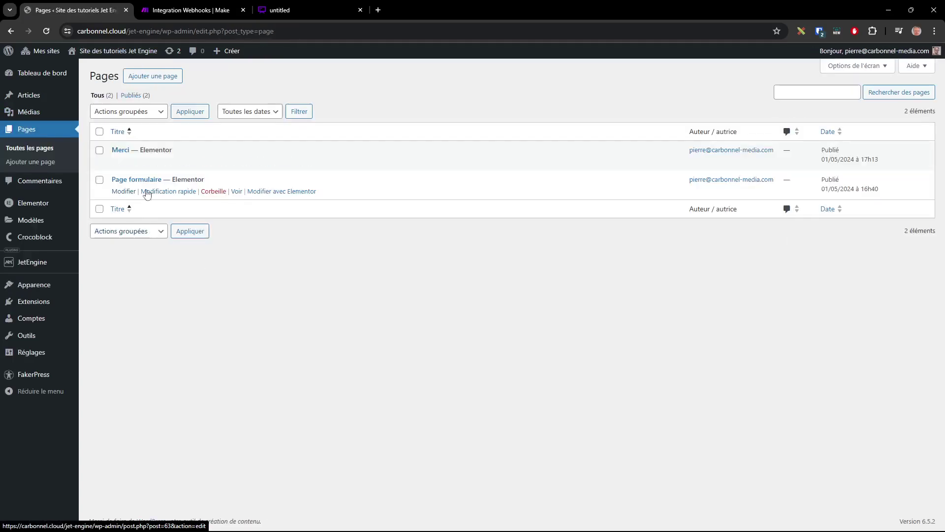
left_click(235, 192)
Submit the test form titled 'un bel article de moi' with publication date 18/05/2024
left_click(239, 184)
type("un bel article de moi")
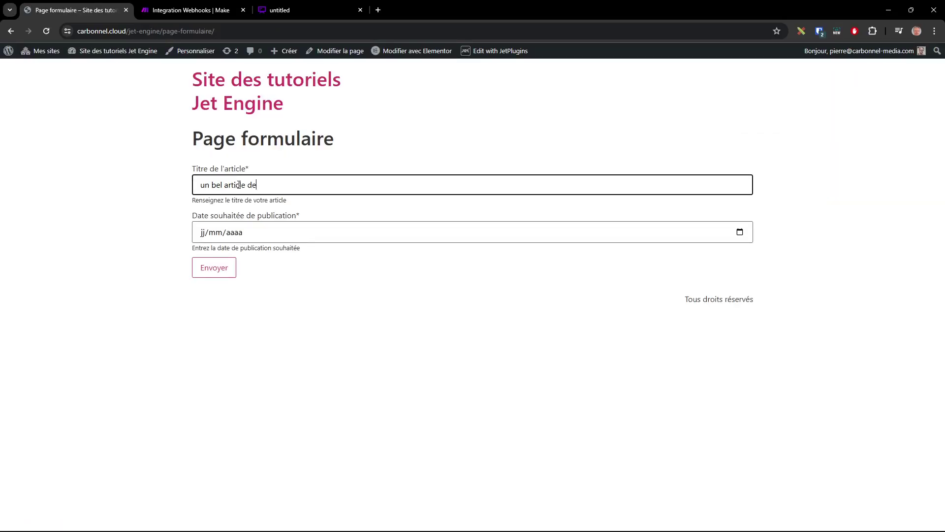
left_click(740, 232)
left_click(272, 312)
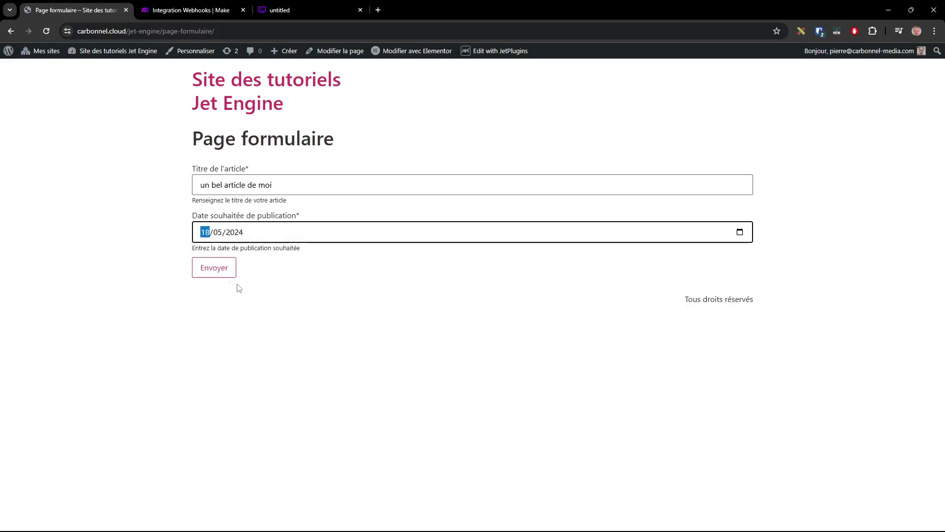
left_click(219, 268)
left_click(191, 10)
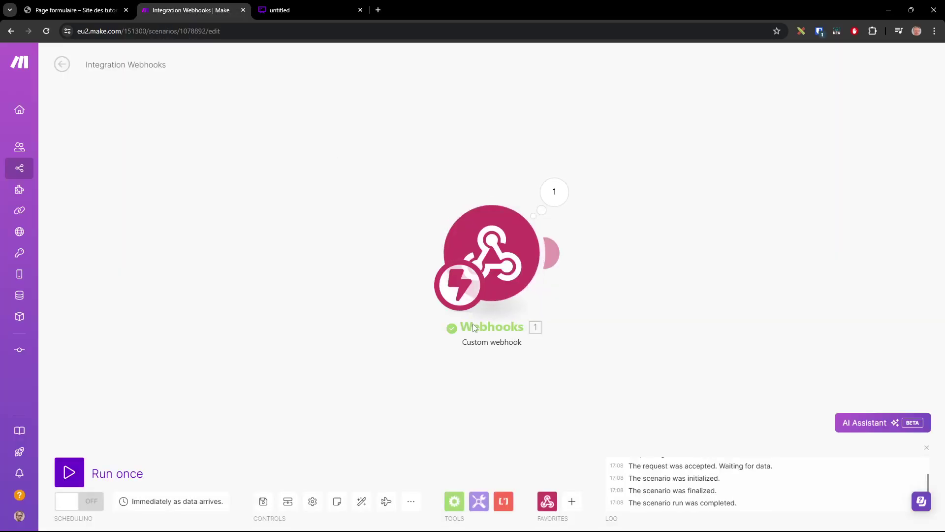
left_click(554, 191)
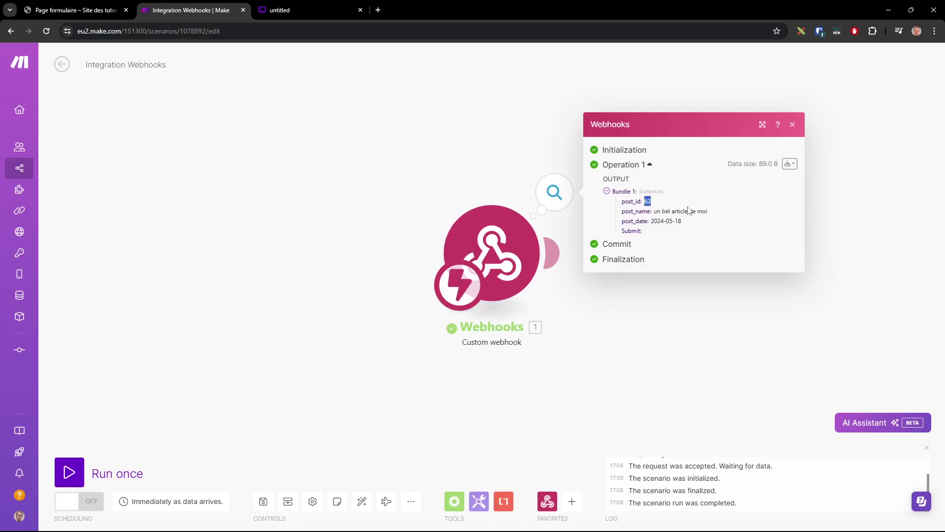
left_click_drag(719, 215, 653, 222)
left_click(791, 131)
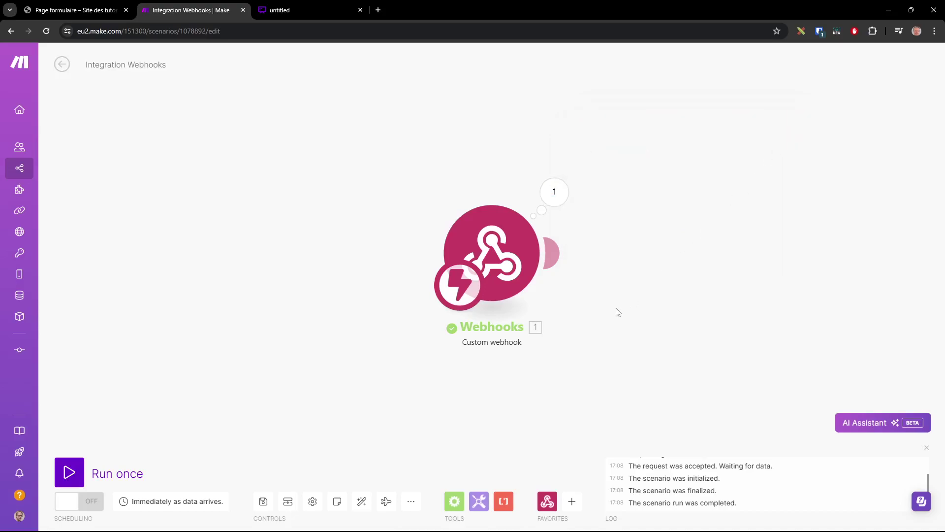
Add a Google Sheets 'Add a Row' module after the webhook, found by searching 'sheet'
left_click(554, 254)
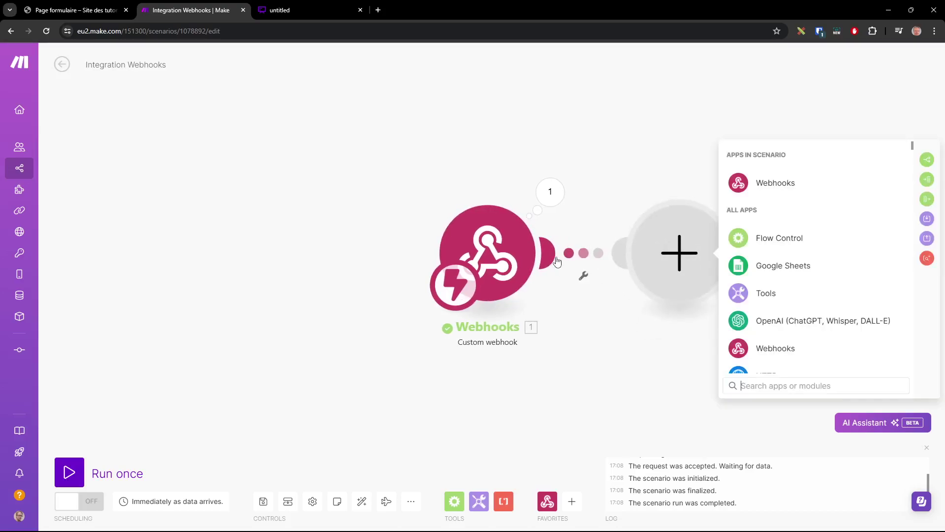
type("sheet")
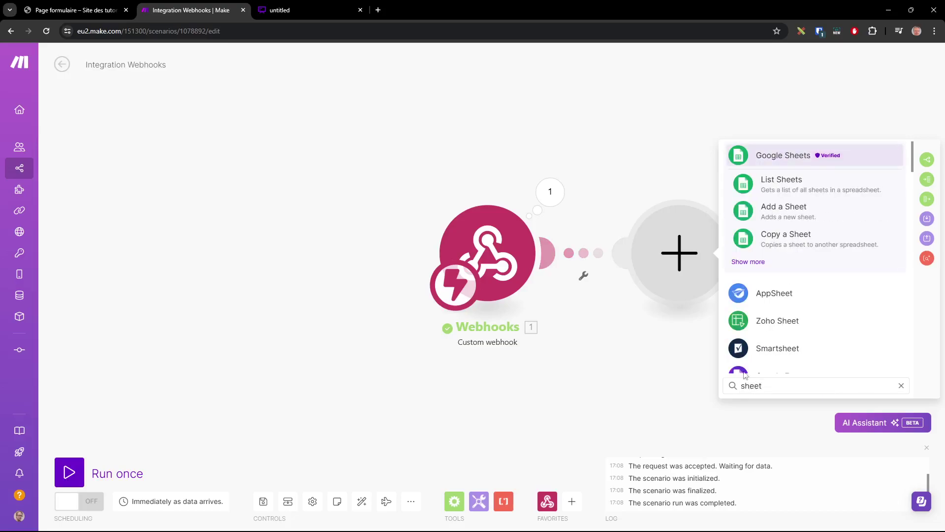
left_click(783, 157)
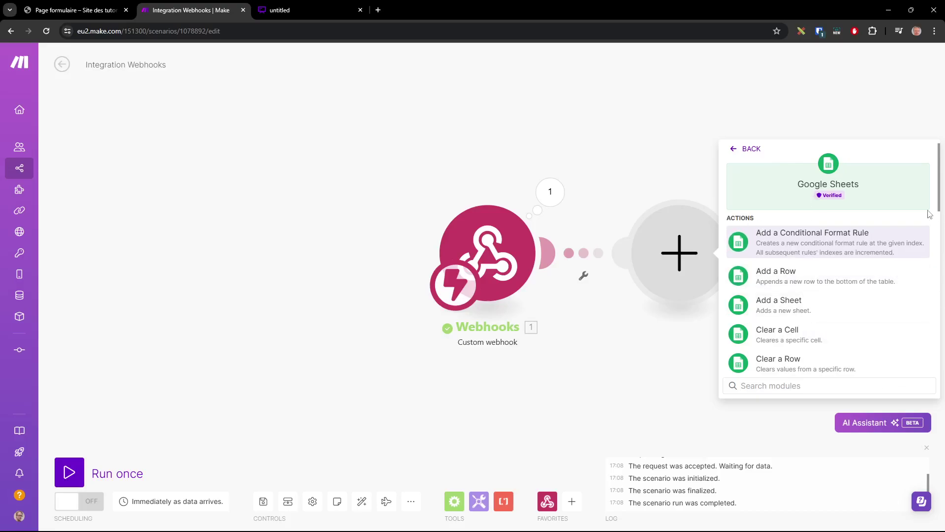
mouse_move(940, 208)
left_mouse_down()
mouse_move(924, 367)
mouse_move(931, 205)
left_mouse_up()
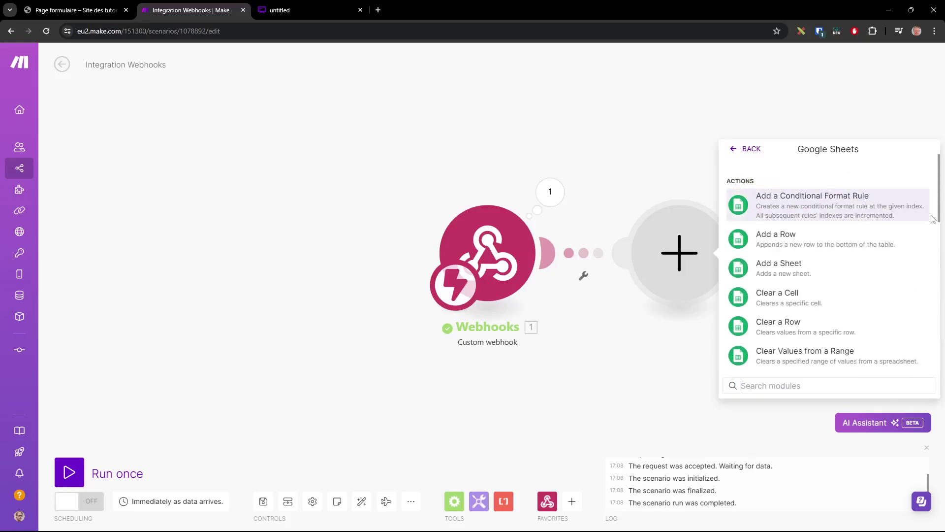
left_click(789, 238)
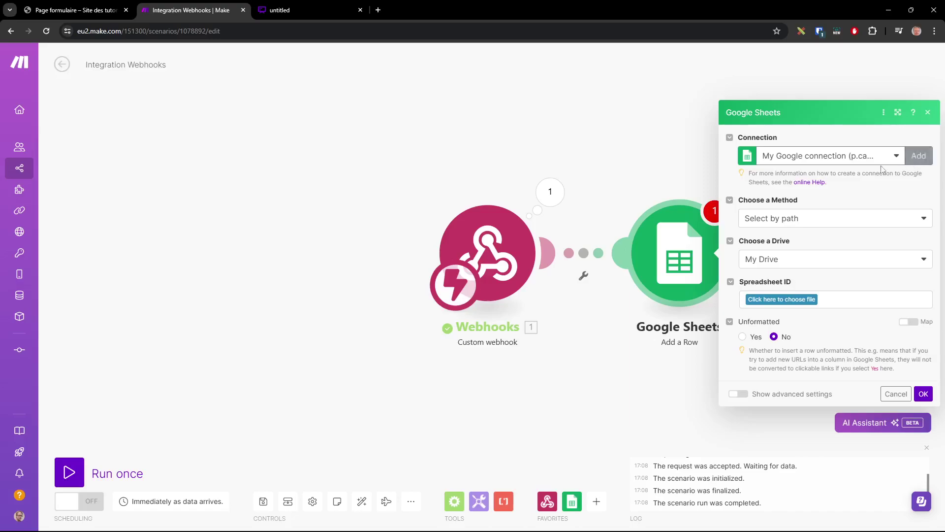
Keep Select by path and My Drive, then choose the JetEngine API spreadsheet and its Feuil1 sheet
left_click(798, 223)
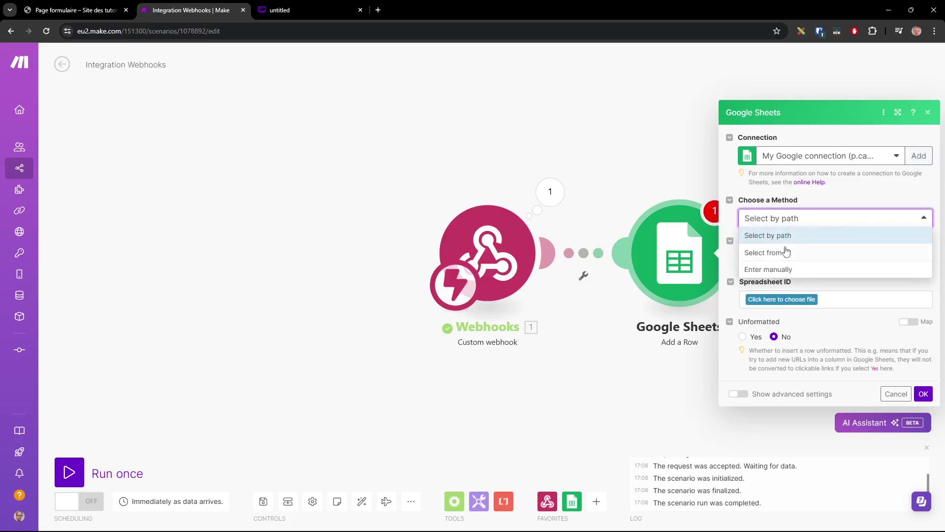
left_click(794, 240)
left_click(787, 260)
left_click(798, 244)
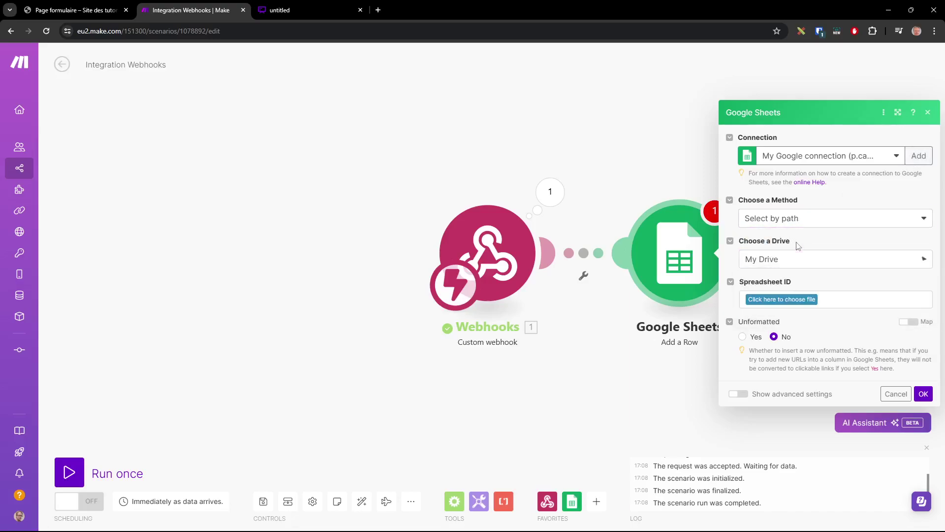
left_click(797, 299)
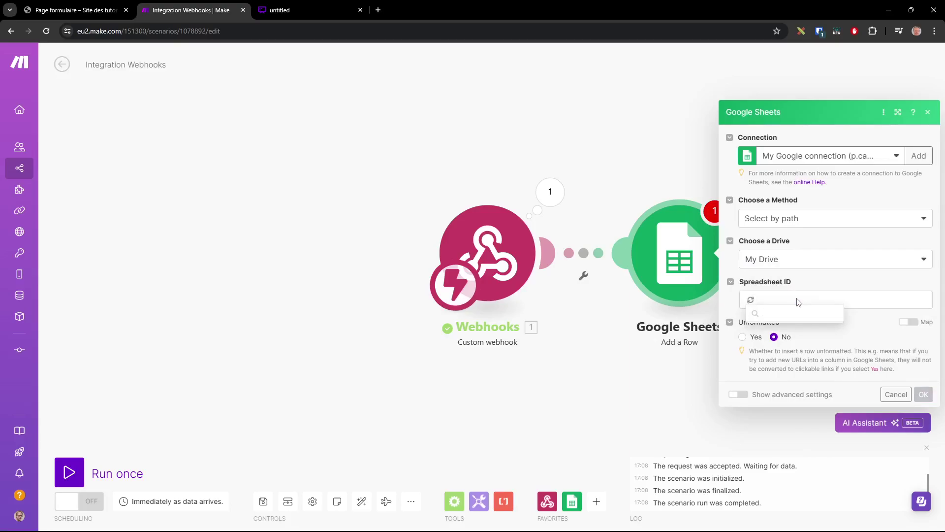
scroll(811, 393, "down", 2)
scroll(811, 392, "down", 5)
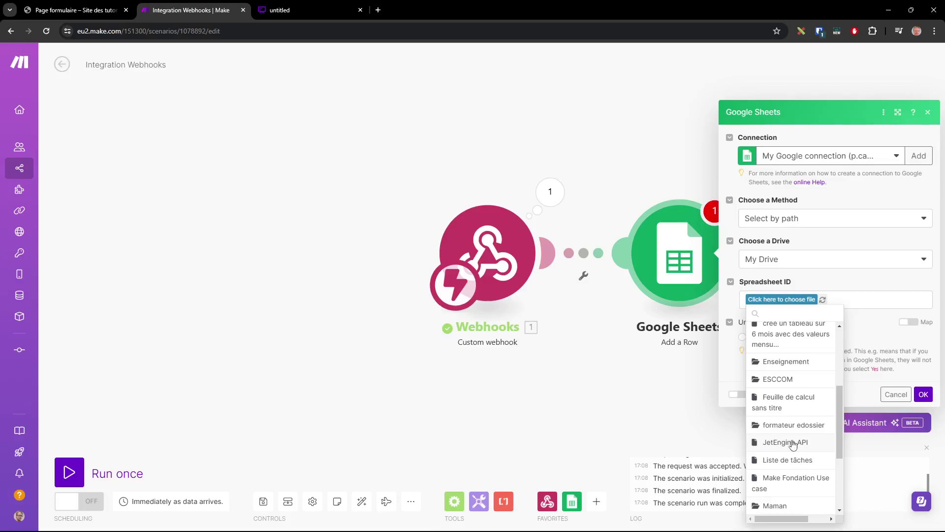
left_click(791, 441)
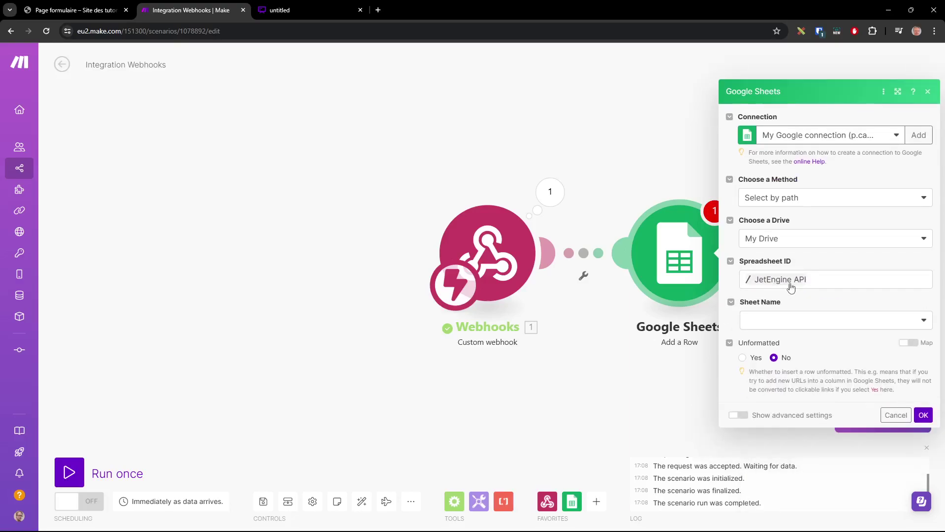
left_click(806, 321)
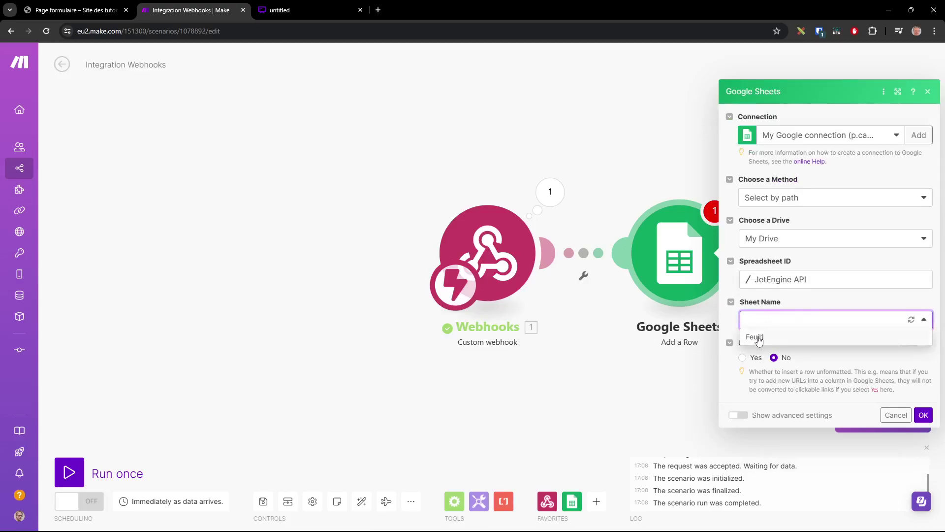
left_click(758, 338)
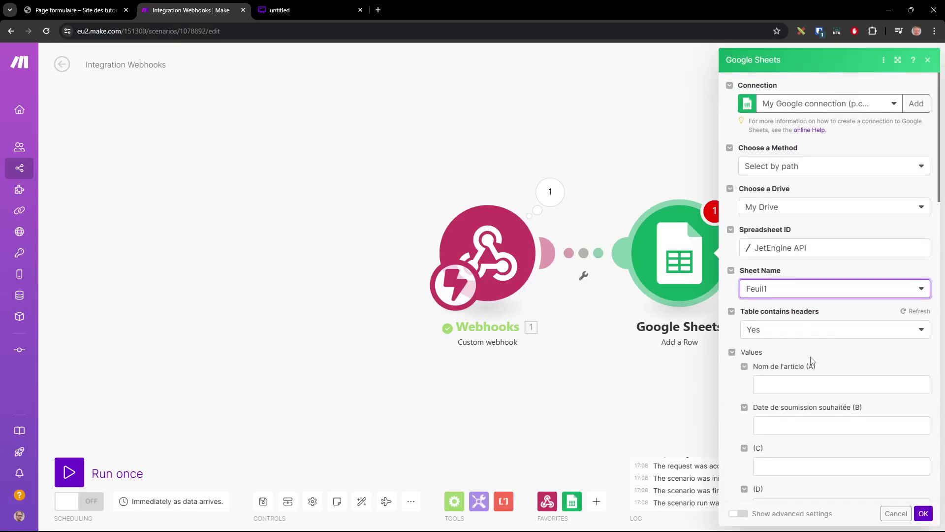
Map post_name to column A and post_date to column B, confirm, and run the scenario once
scroll(812, 305, "down", 2)
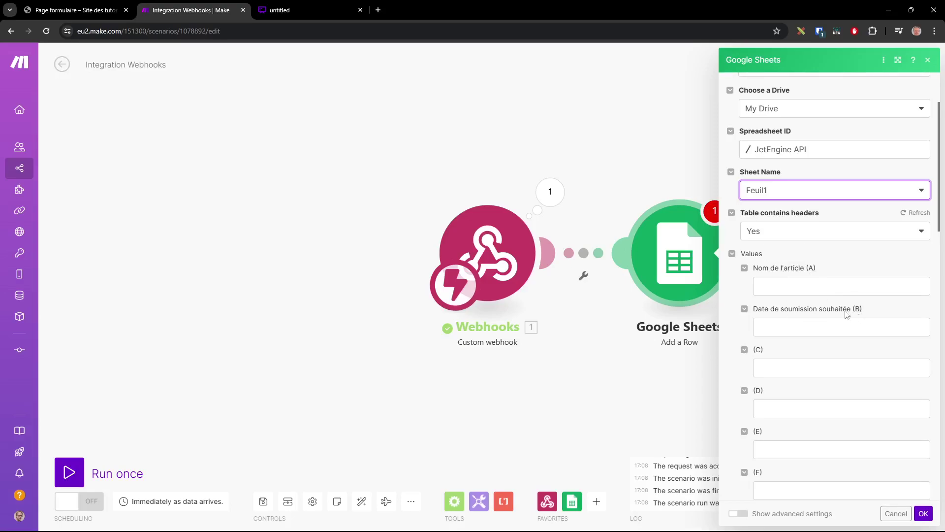
left_click(795, 289)
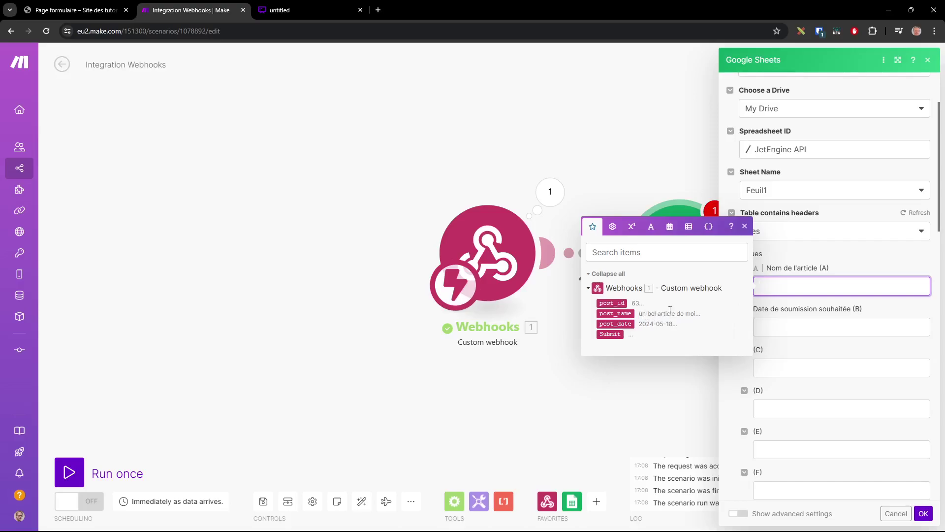
left_click(634, 314)
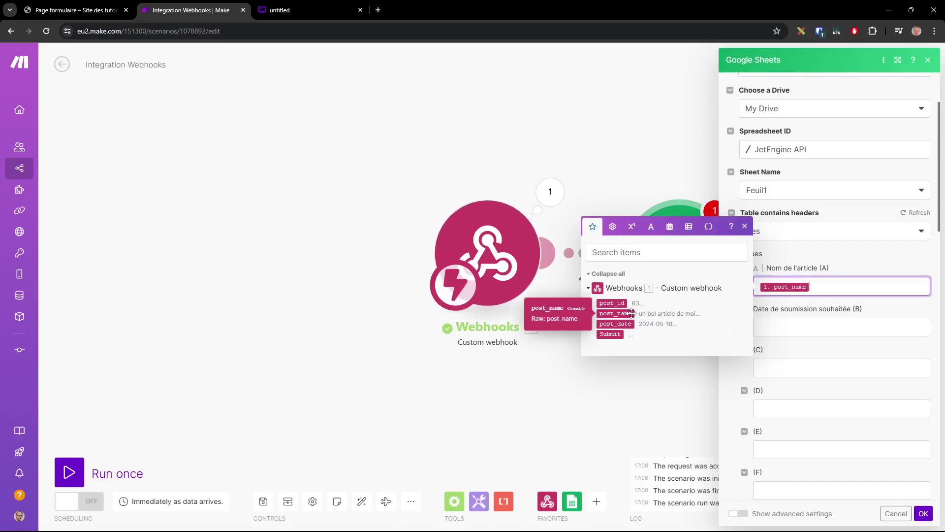
left_click(813, 325)
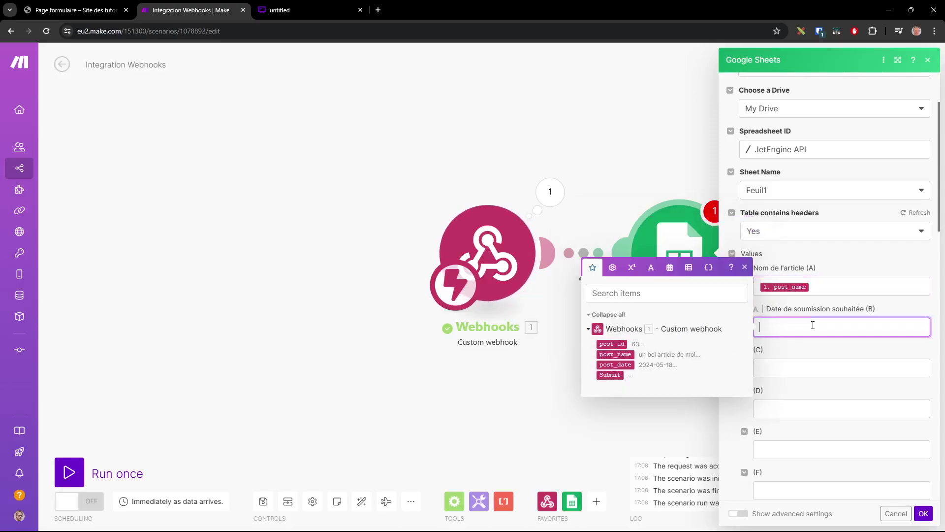
left_click(628, 364)
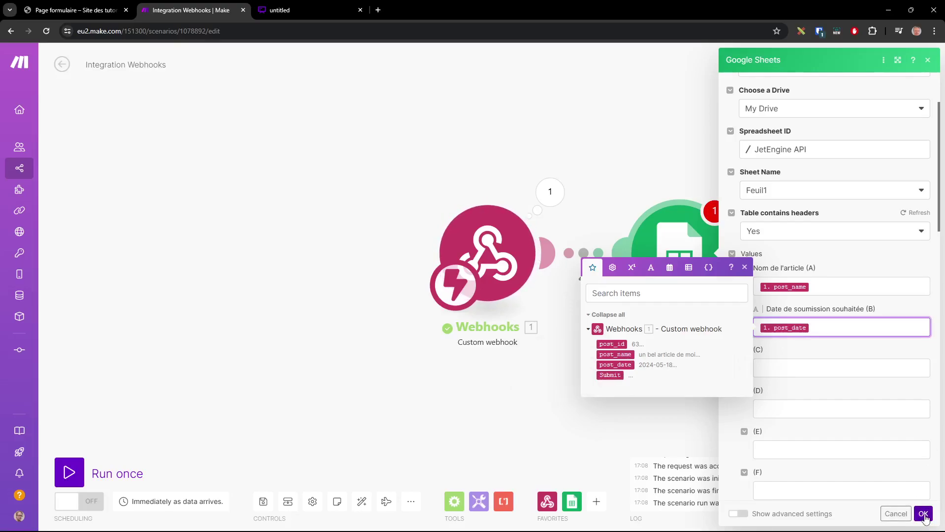
left_click(923, 514)
left_click(69, 472)
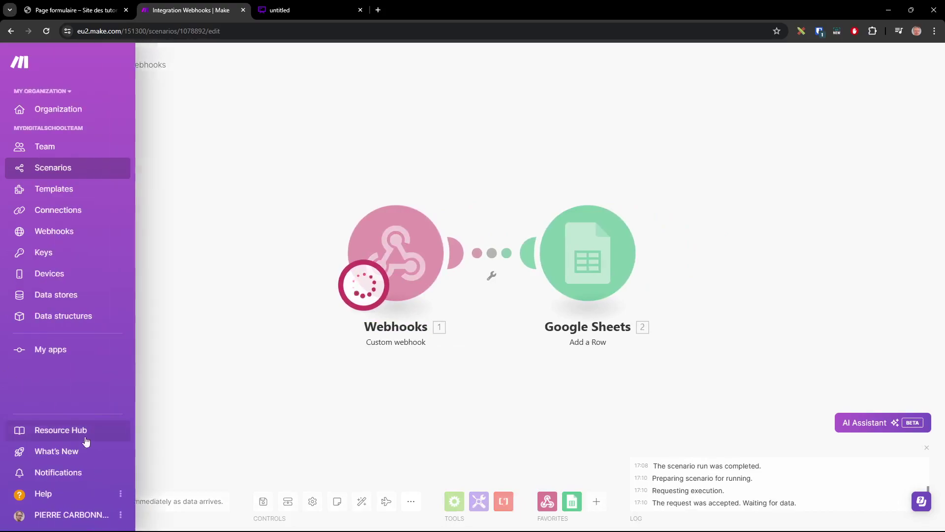
Submit the WordPress form with title 'Ceci est un nouvel article' and publication date 24/05/2024
left_click(81, 11)
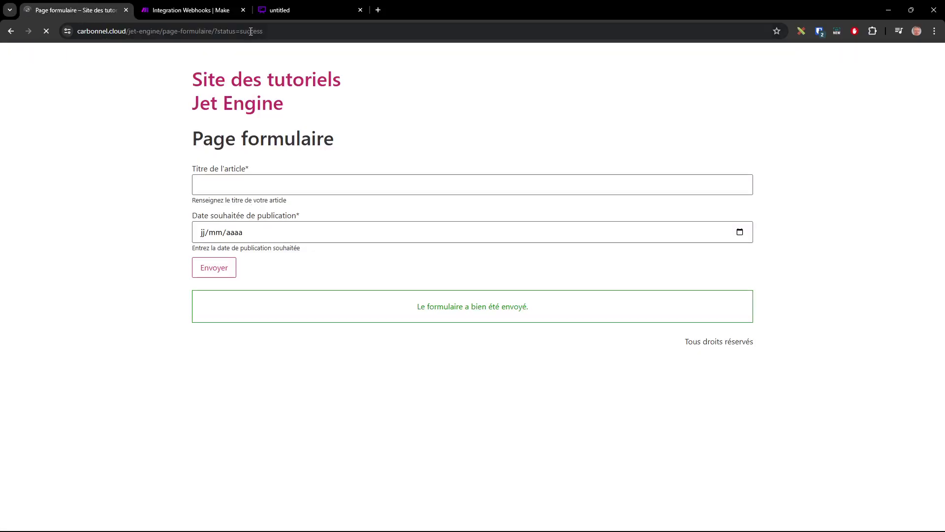
left_click(270, 186)
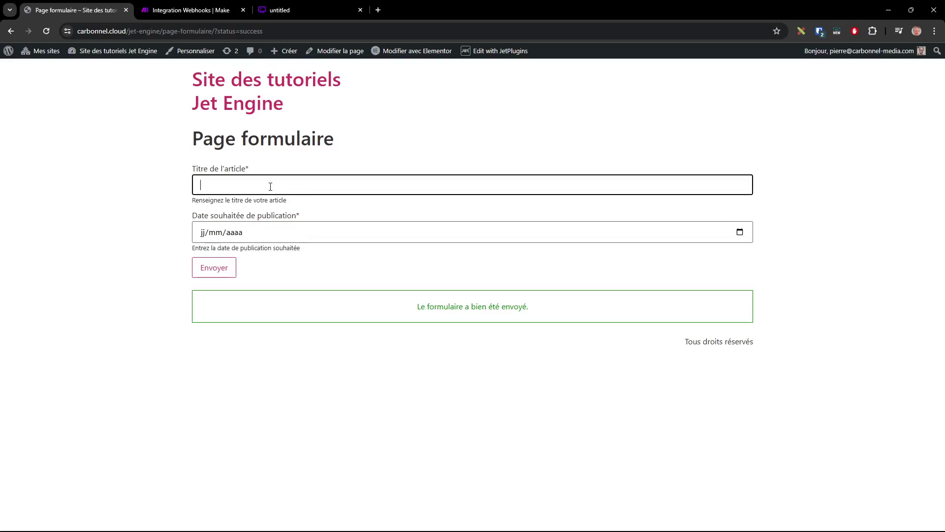
type("Ceci est un nouvel article")
left_click(739, 232)
left_click(260, 327)
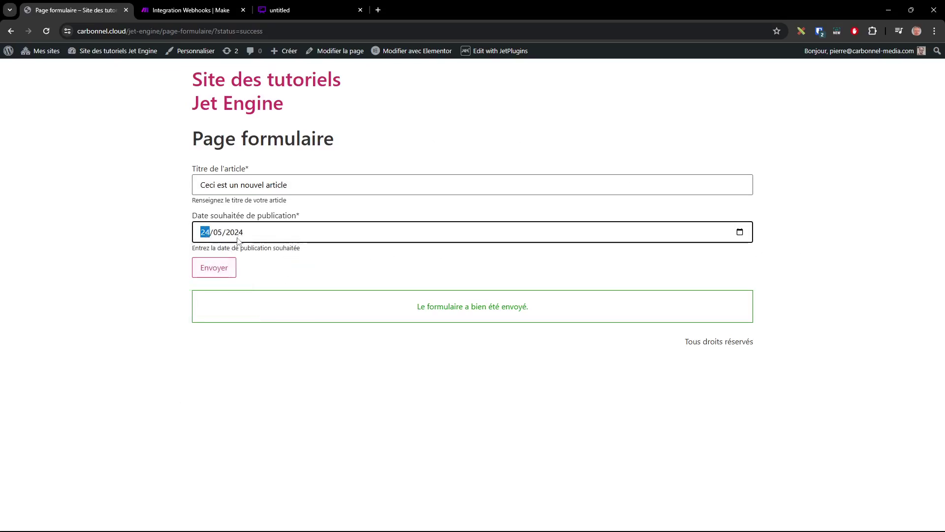
left_click(211, 270)
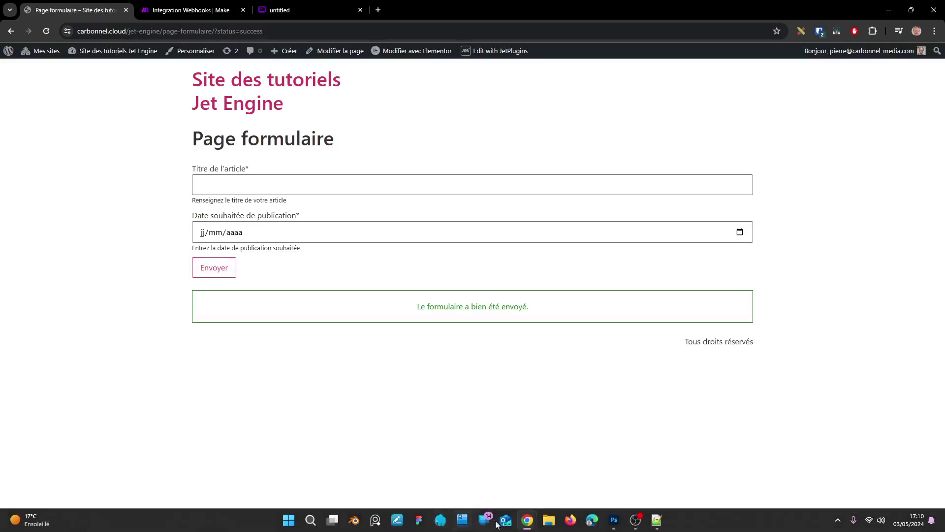
left_click(202, 9)
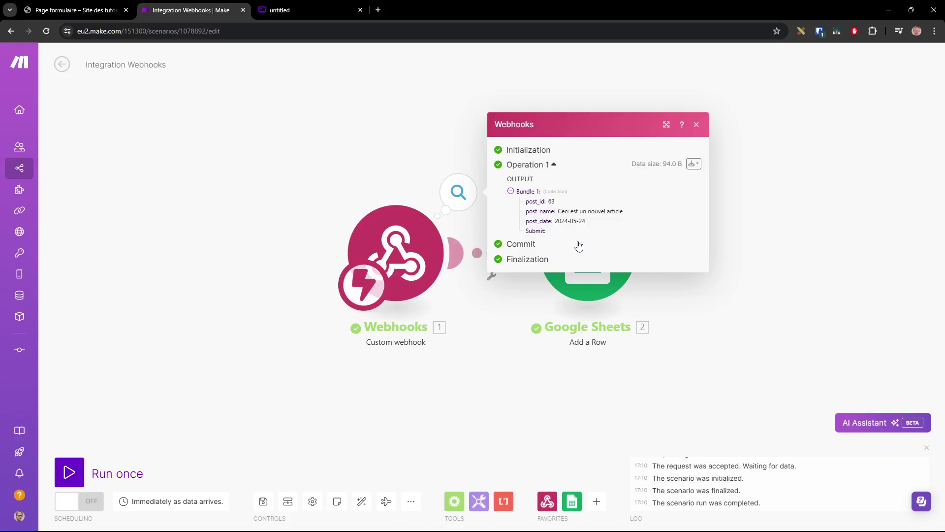
Open the Google Sheets run output and expand Values showing 'Ceci est un nouvel article' and 2024-05-24
left_click(781, 273)
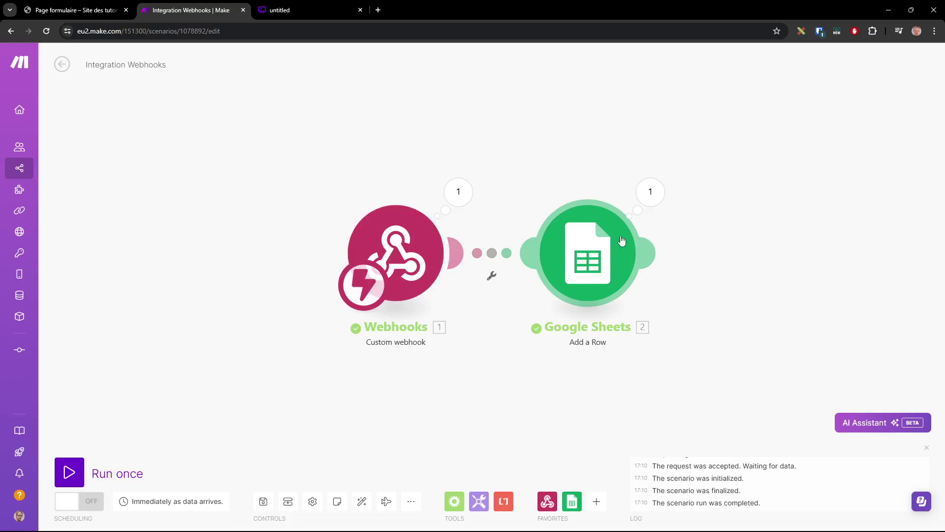
left_click(656, 197)
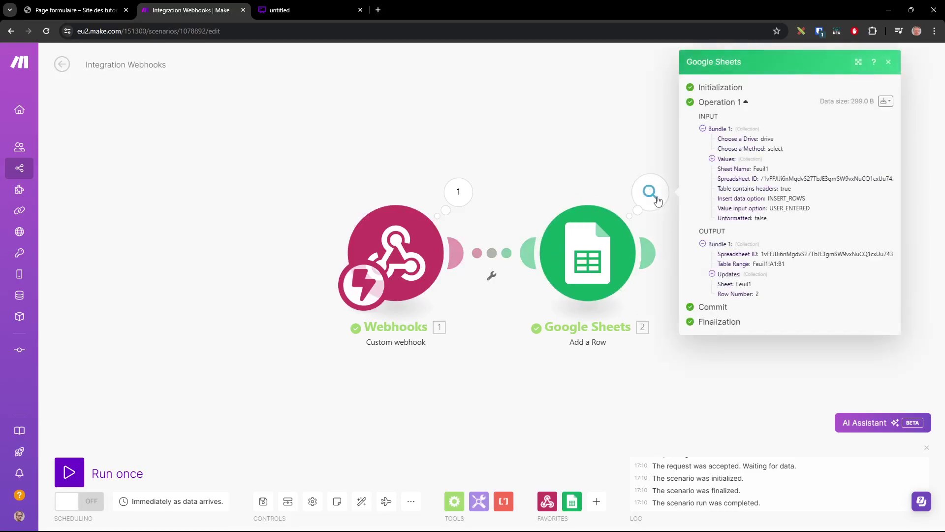
left_click(712, 158)
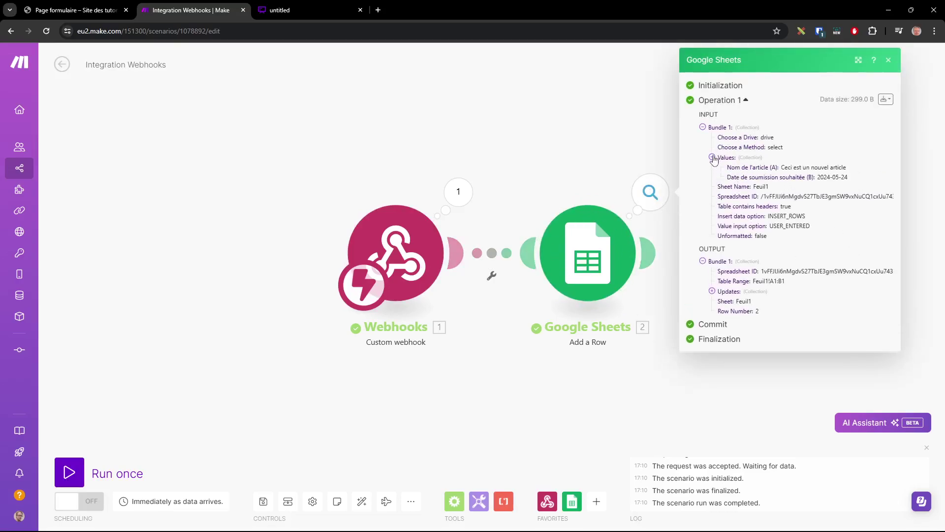
left_click_drag(847, 169, 793, 168)
left_click(850, 189)
left_click_drag(806, 217, 771, 218)
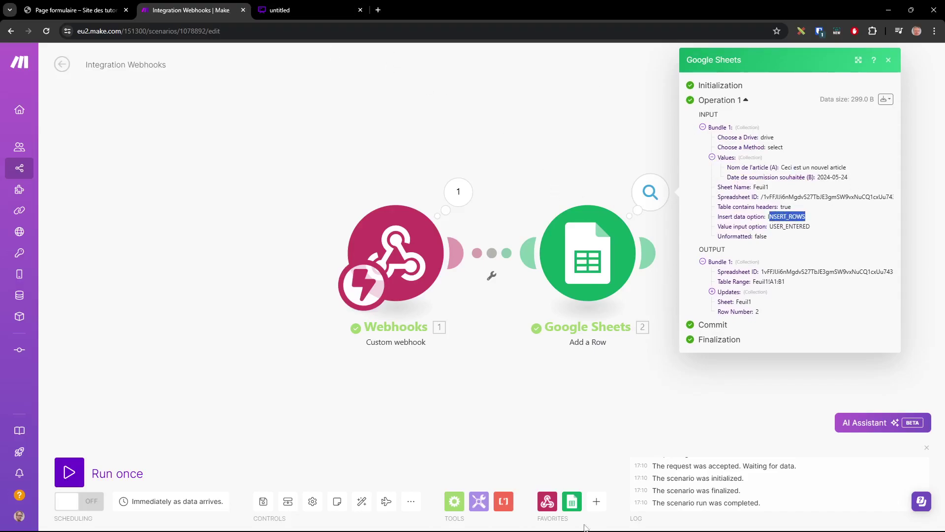
Bring the JetEngine API sheet forward, widen column A, and maximize the window
mouse_move(541, 517)
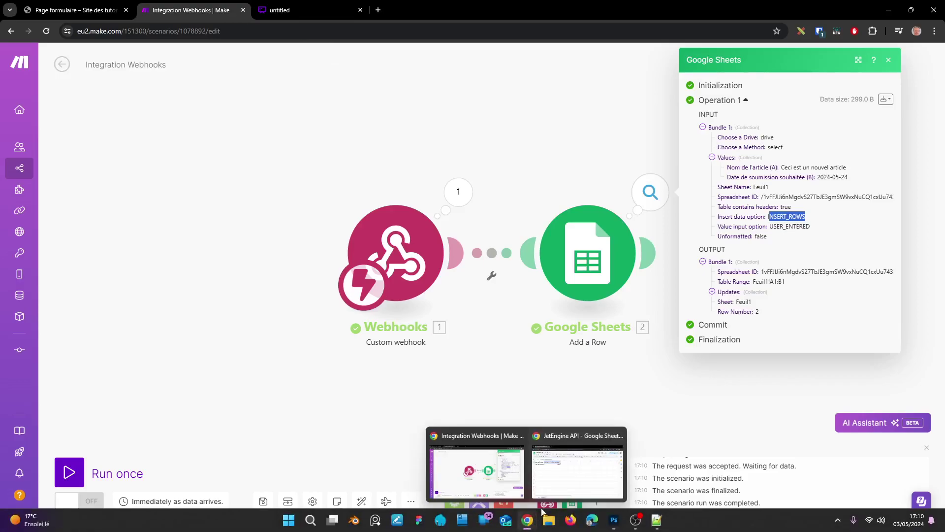
left_click(578, 471)
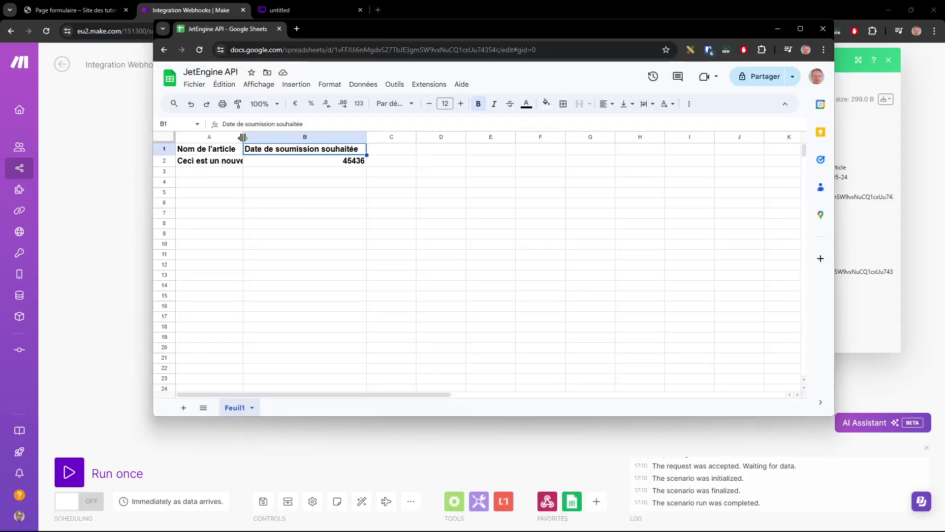
left_click_drag(242, 137, 283, 137)
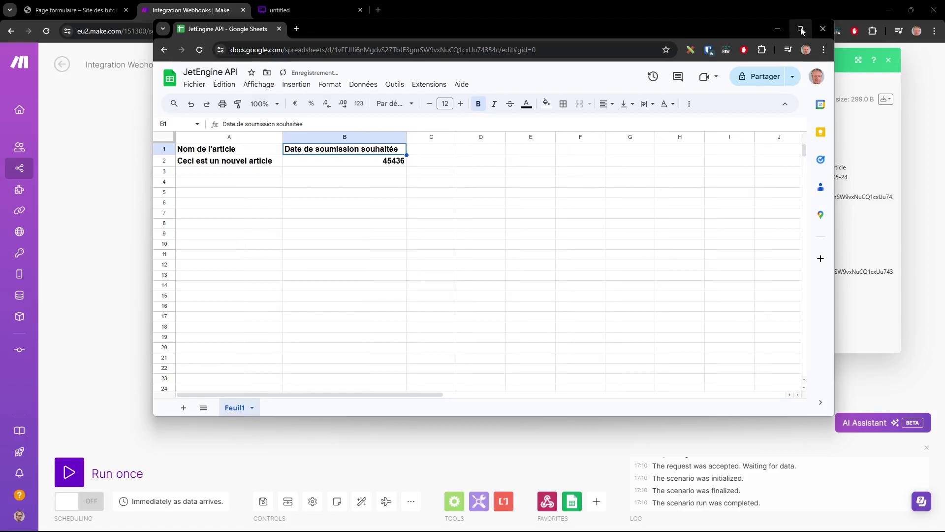
left_click(801, 31)
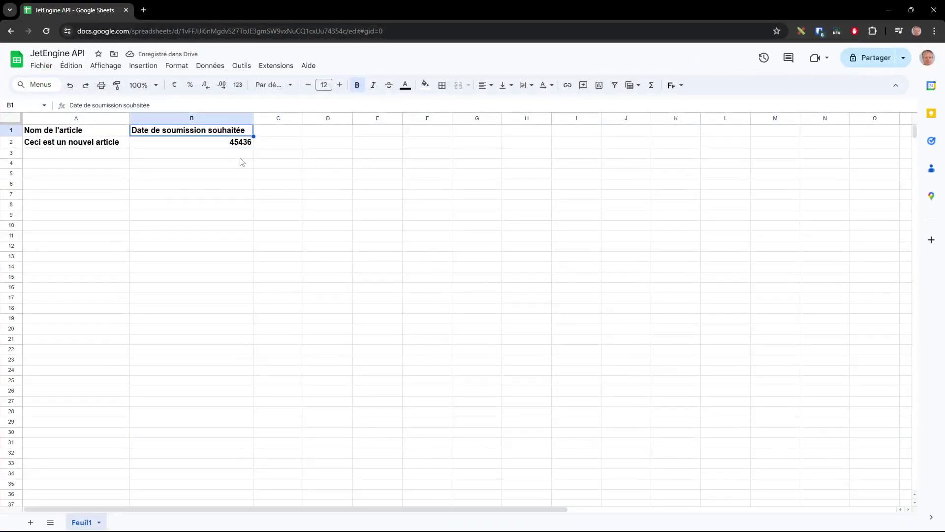